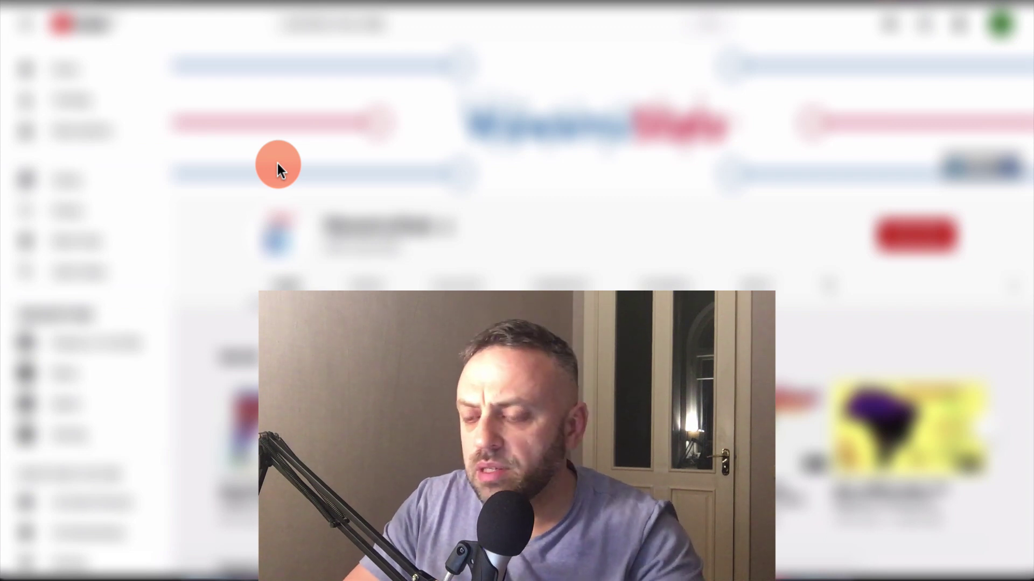
Step: Look over the WawamuStats channel's uploads and play the Top 20 Country Total Air Freight video with the sound muted
{"action": "scroll", "coordinate": [228, 326], "scroll_direction": "down", "scroll_amount": 5}
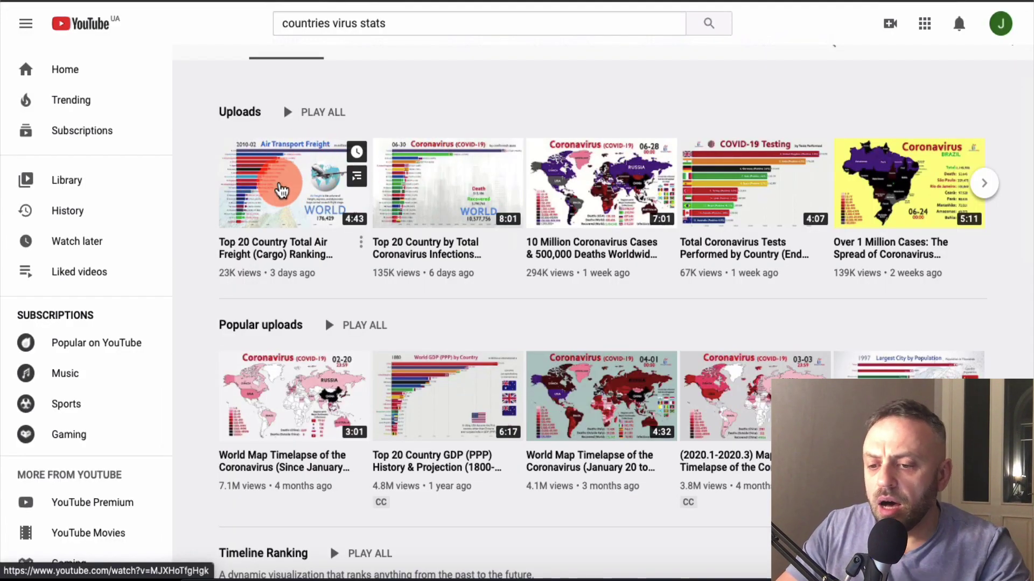
{"action": "scroll", "coordinate": [281, 189], "scroll_direction": "up", "scroll_amount": 1}
{"action": "scroll", "coordinate": [281, 188], "scroll_direction": "up", "scroll_amount": 3}
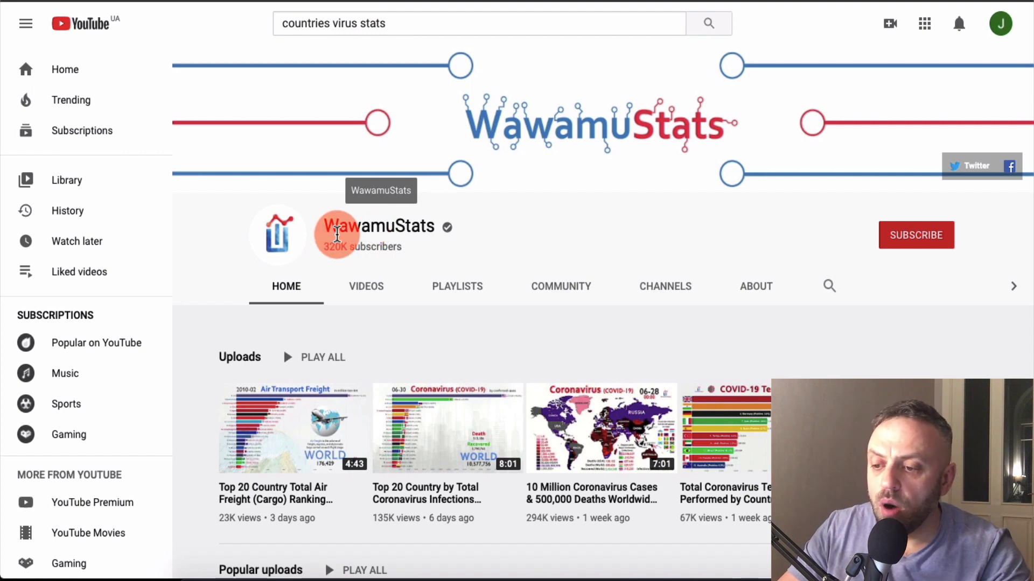
{"action": "scroll", "coordinate": [265, 393], "scroll_direction": "down", "scroll_amount": 4}
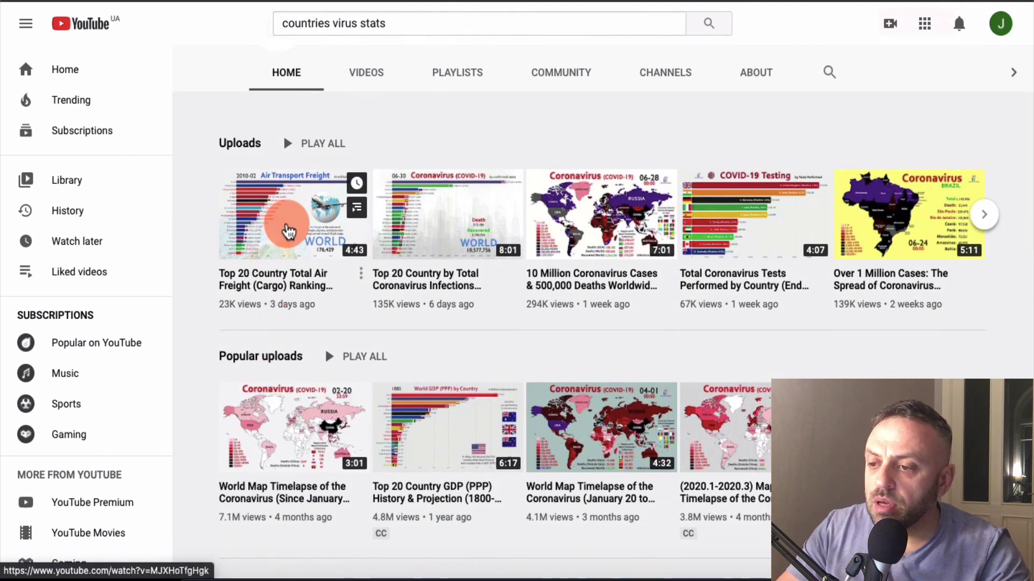
{"action": "left_click", "coordinate": [288, 230]}
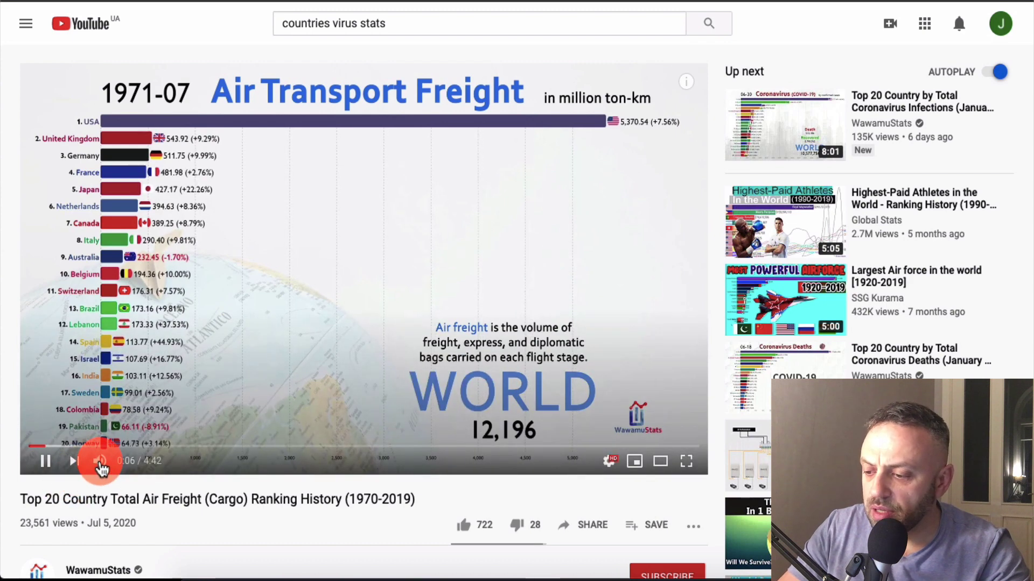
{"action": "left_click", "coordinate": [100, 463]}
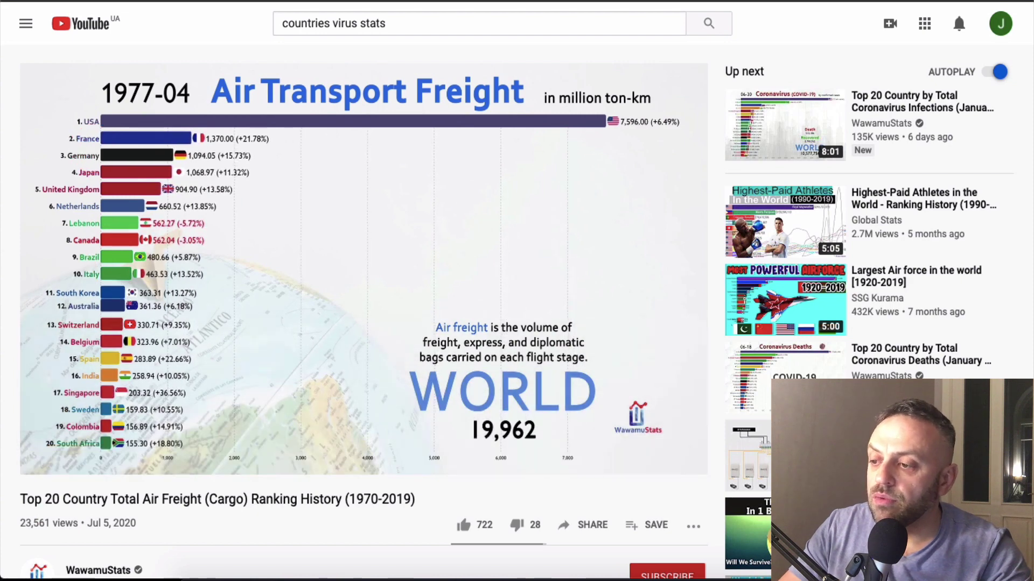
Step: Return to the WawamuStats channel page and look through its video sections down to Social Media Report
{"action": "left_click", "coordinate": [409, 177]}
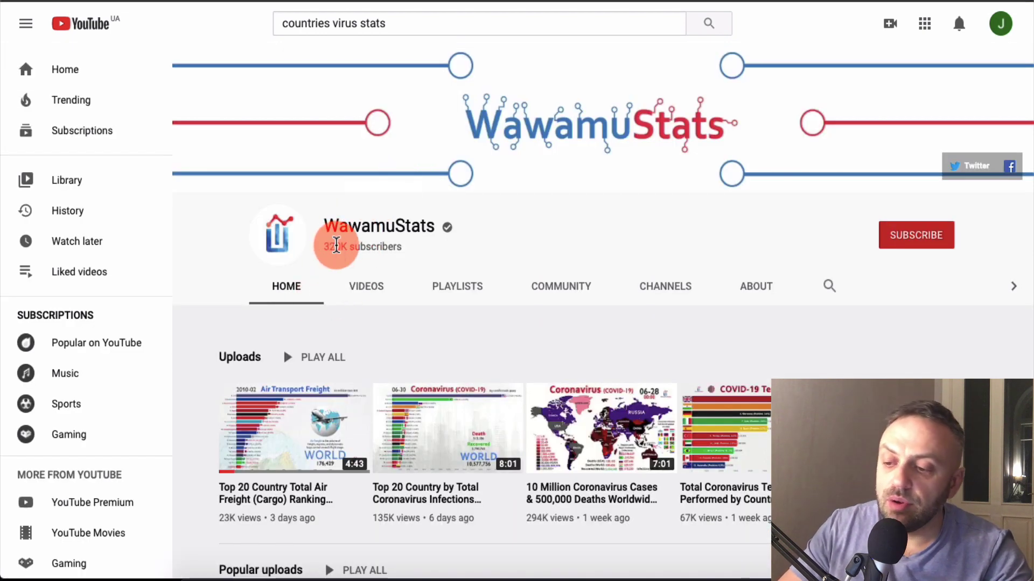
{"action": "scroll", "coordinate": [337, 248], "scroll_direction": "down", "scroll_amount": 15}
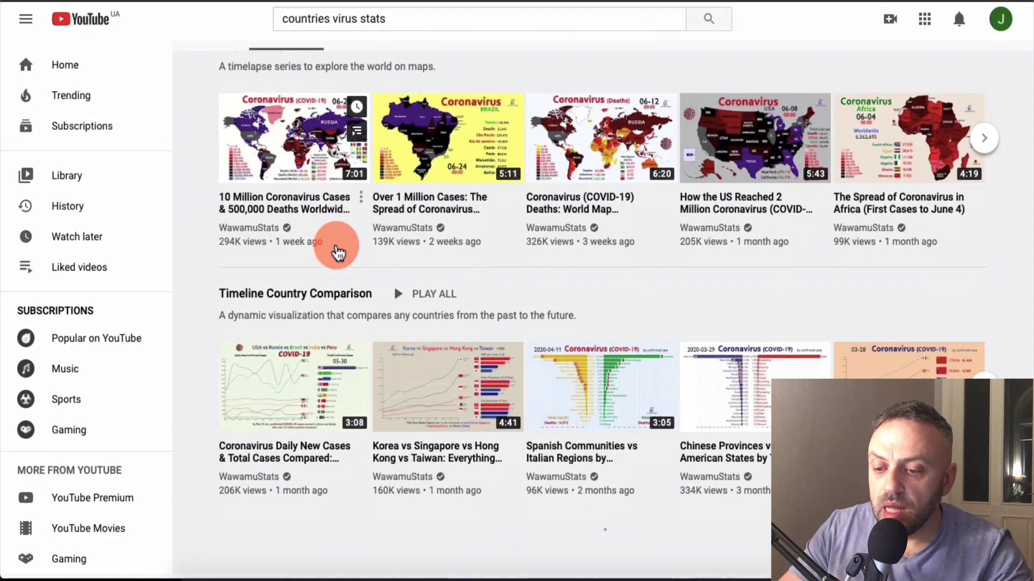
{"action": "scroll", "coordinate": [337, 248], "scroll_direction": "down", "scroll_amount": 4}
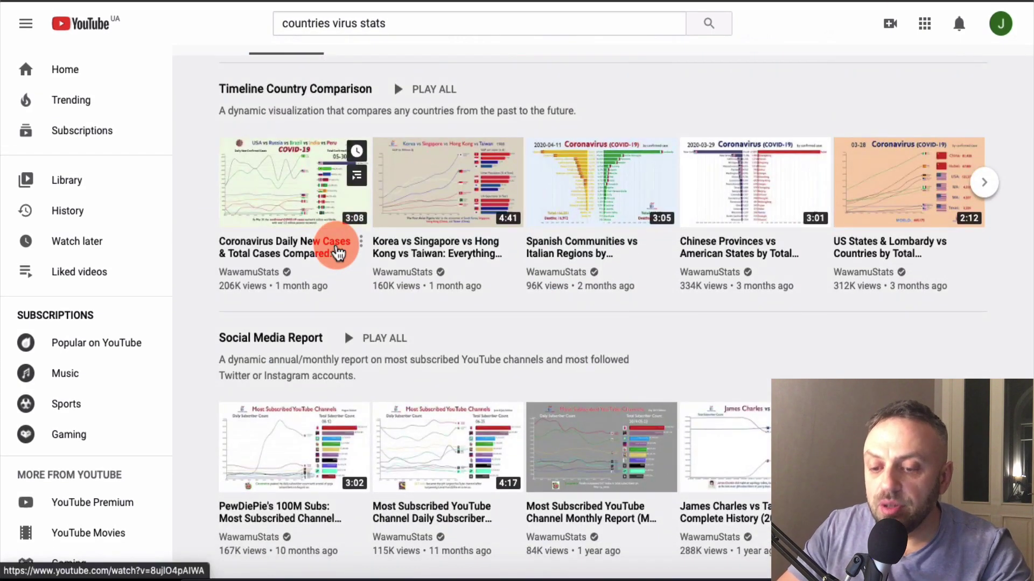
{"action": "scroll", "coordinate": [336, 247], "scroll_direction": "up", "scroll_amount": 20}
{"action": "scroll", "coordinate": [337, 247], "scroll_direction": "down", "scroll_amount": 5}
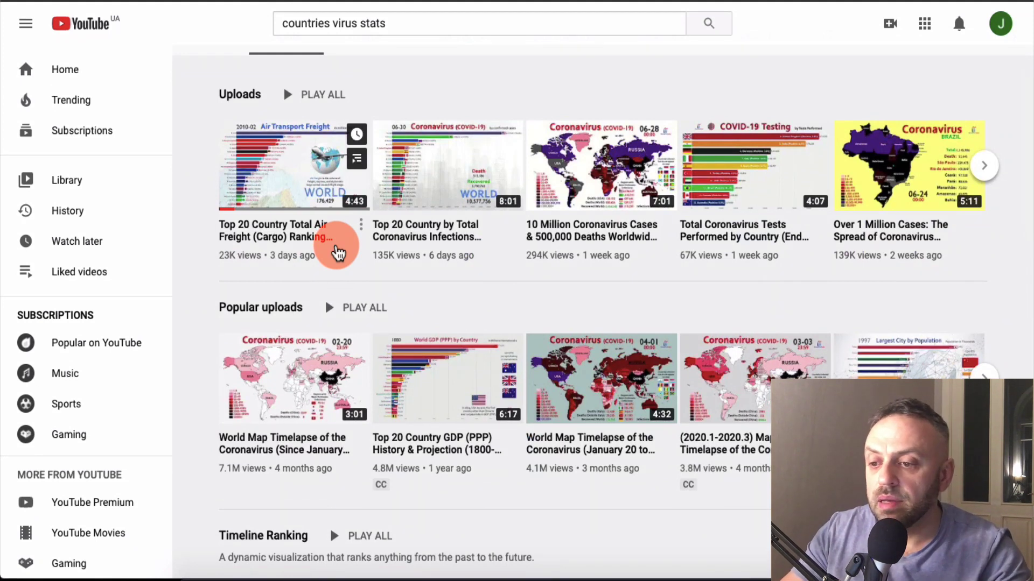
Step: Play the Top 20 Country by Total Coronavirus Infections video and skip to several points on its timeline
{"action": "left_click", "coordinate": [439, 172]}
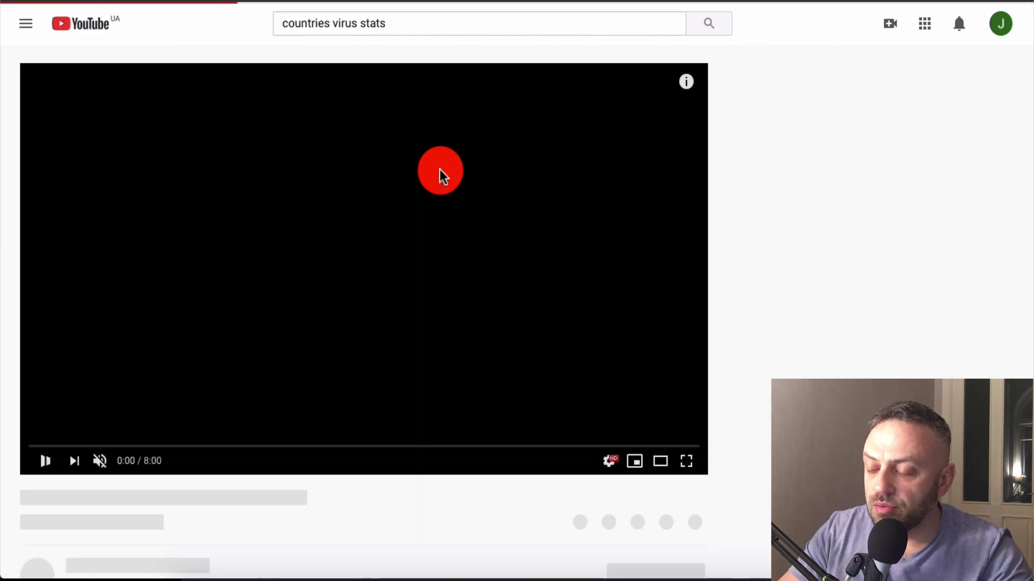
{"action": "scroll", "coordinate": [3, 493], "scroll_direction": "down", "scroll_amount": 3}
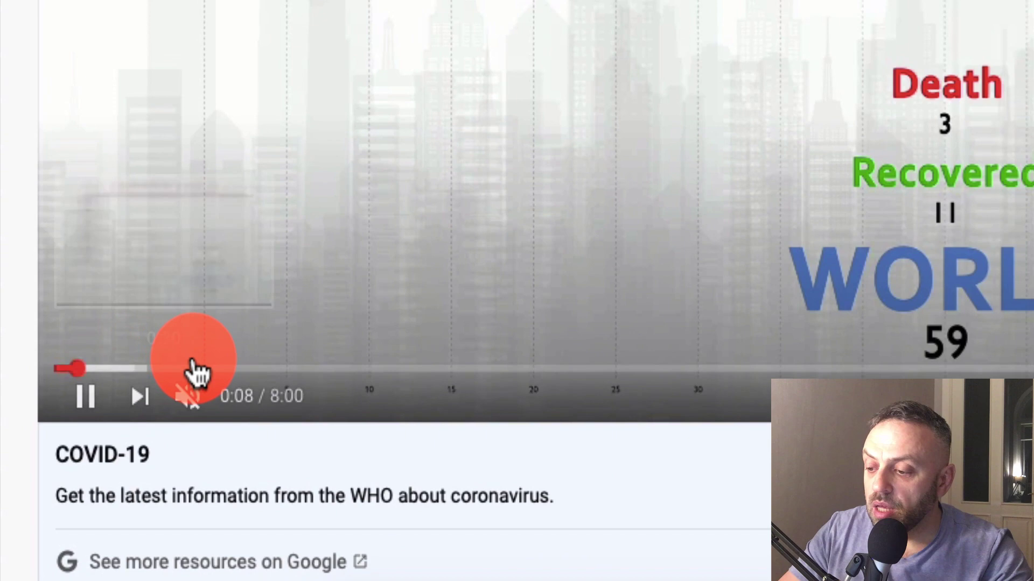
{"action": "left_click", "coordinate": [149, 409]}
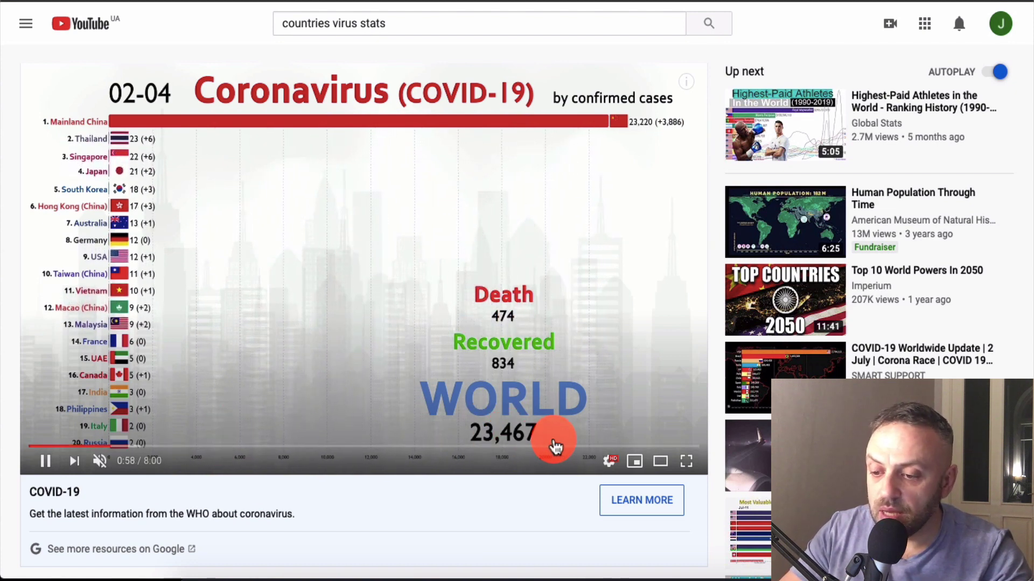
{"action": "left_click", "coordinate": [558, 447]}
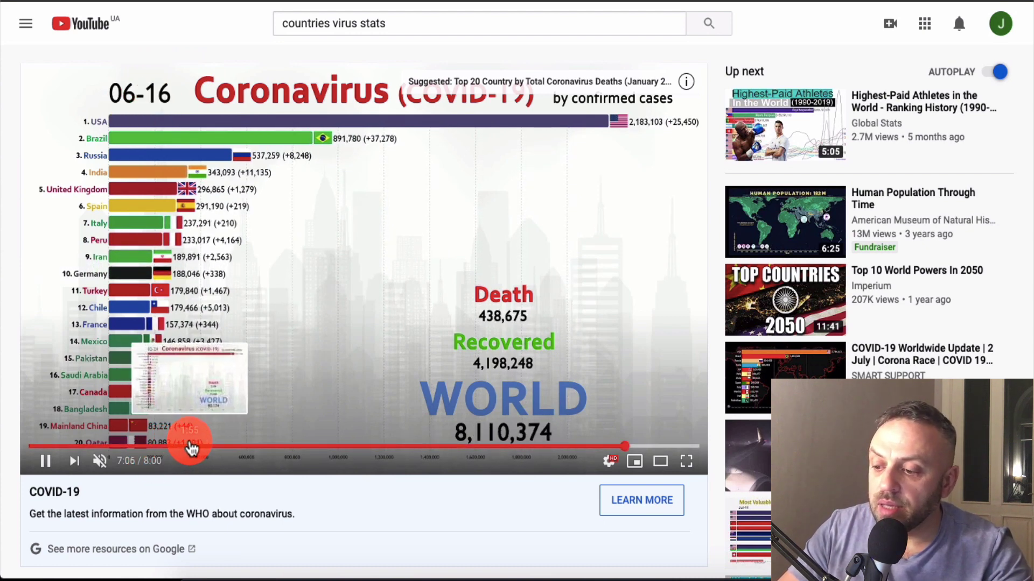
{"action": "left_click", "coordinate": [189, 446]}
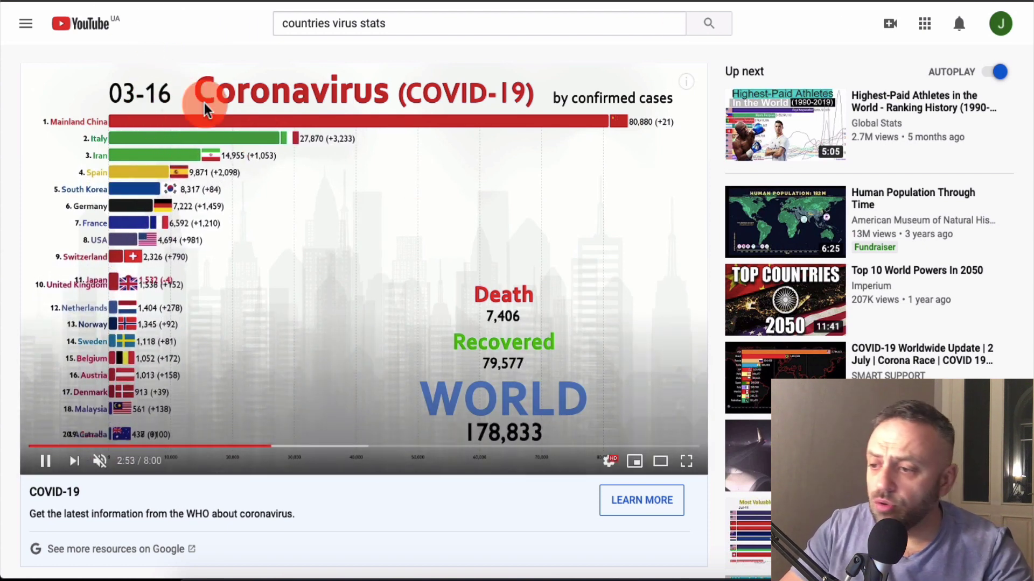
Step: Go back to the channel page and examine the Timeline Ranking, Size Comparison and Map Timelapse sections
{"action": "key", "text": "alt+Left"}
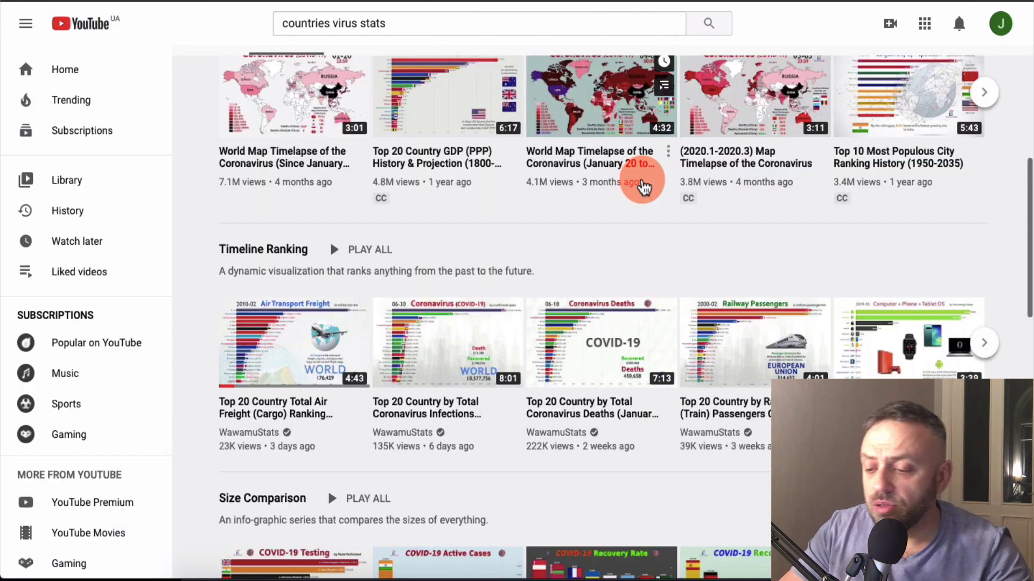
{"action": "scroll", "coordinate": [522, 328], "scroll_direction": "down", "scroll_amount": 3}
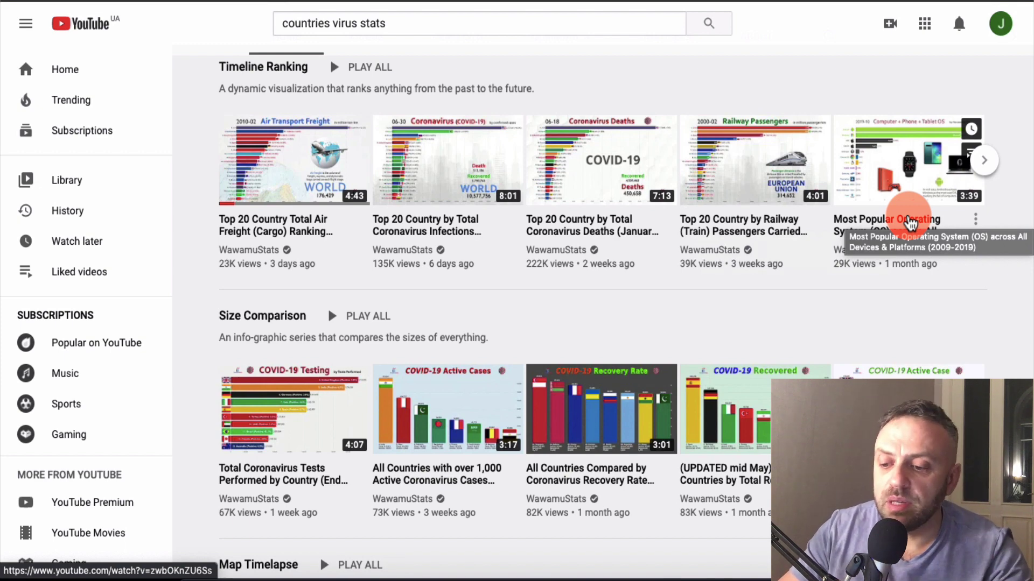
{"action": "scroll", "coordinate": [412, 366], "scroll_direction": "down", "scroll_amount": 5}
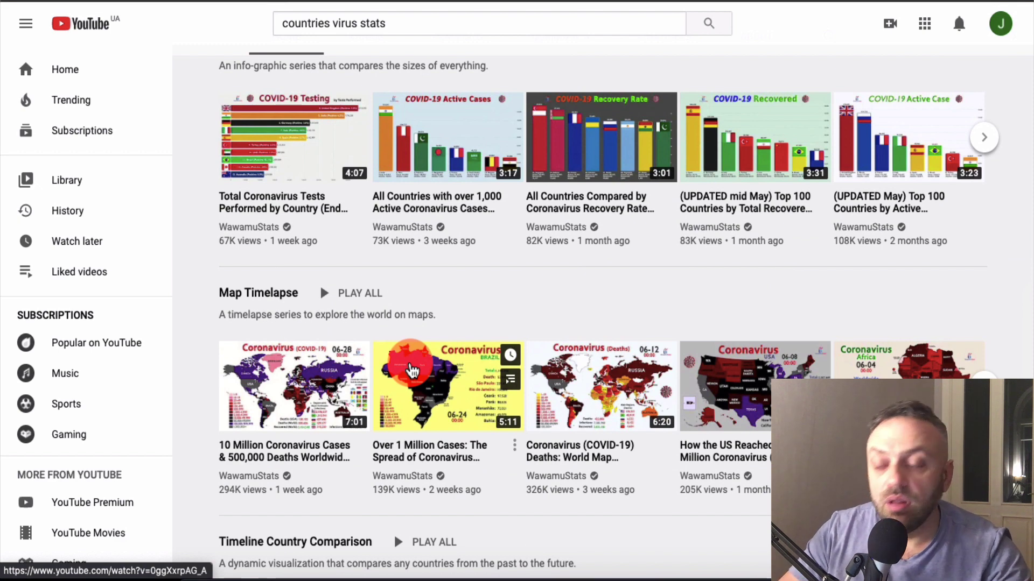
{"action": "scroll", "coordinate": [412, 371], "scroll_direction": "up", "scroll_amount": 3}
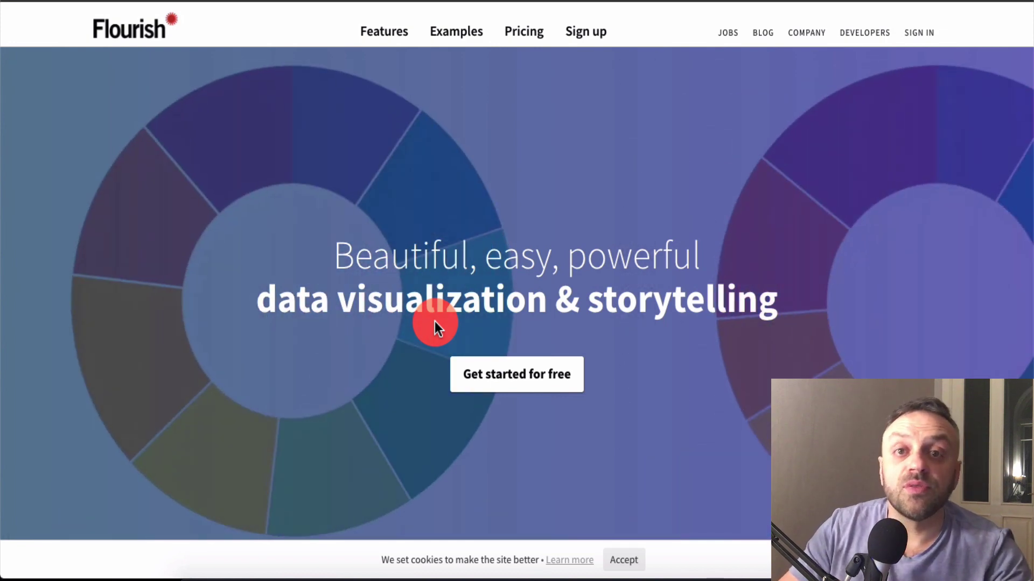
Step: Switch to the Flourish website and look over the homepage's description of its features
{"action": "scroll", "coordinate": [435, 321], "scroll_direction": "down", "scroll_amount": 15}
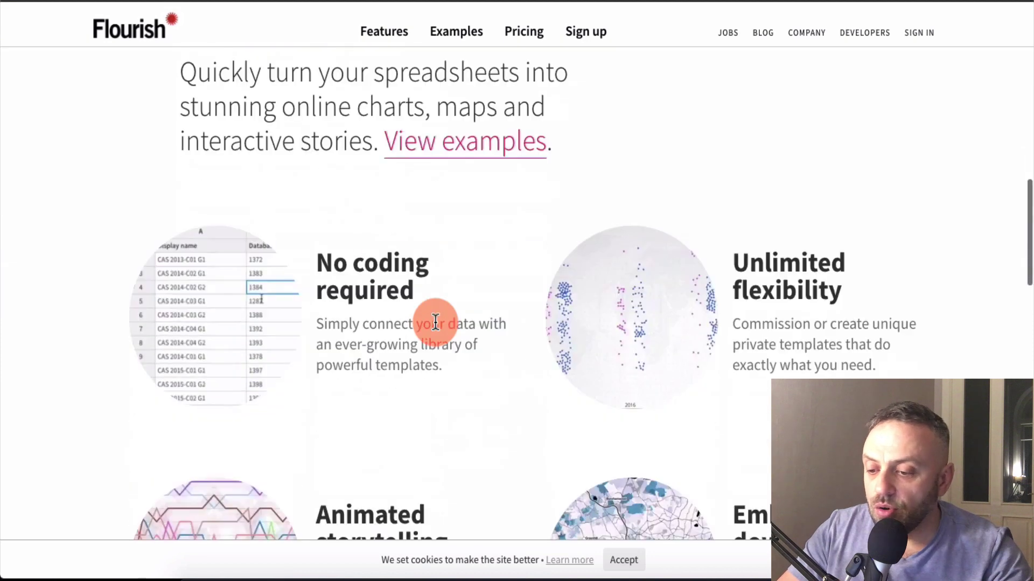
{"action": "scroll", "coordinate": [434, 321], "scroll_direction": "down", "scroll_amount": 3}
{"action": "scroll", "coordinate": [377, 270], "scroll_direction": "up", "scroll_amount": 1}
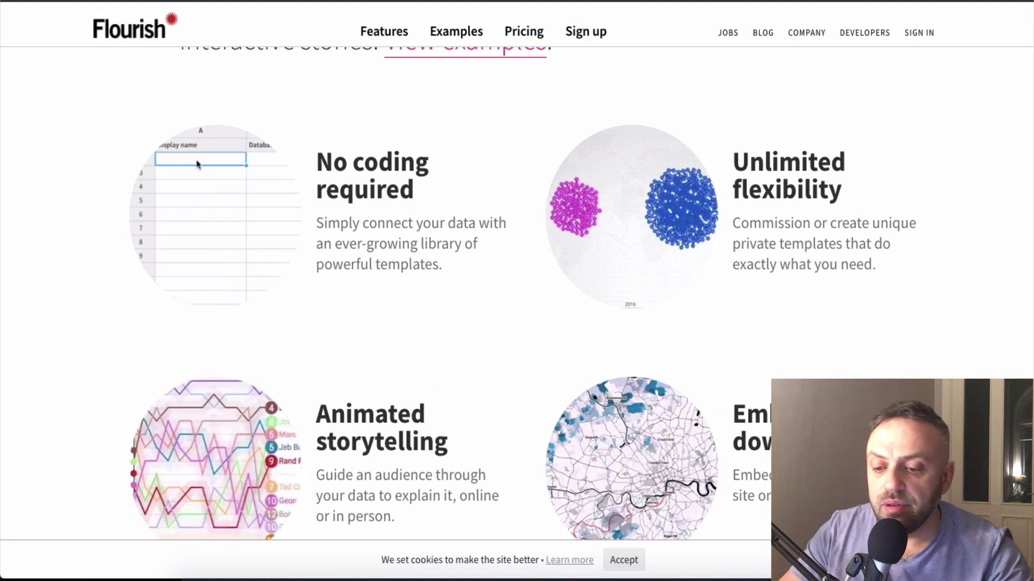
{"action": "scroll", "coordinate": [700, 345], "scroll_direction": "down", "scroll_amount": 20}
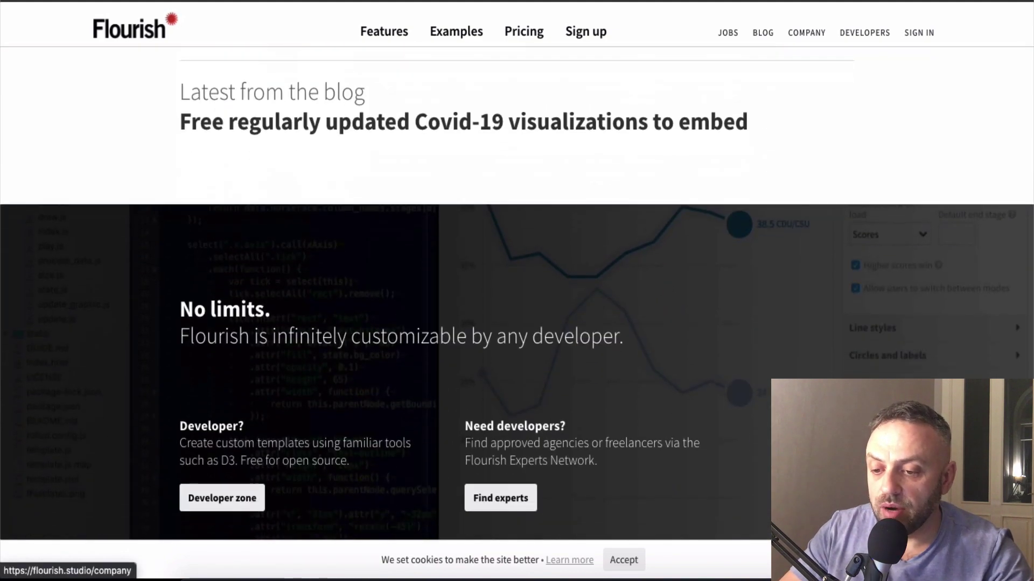
{"action": "scroll", "coordinate": [506, 272], "scroll_direction": "up", "scroll_amount": 20}
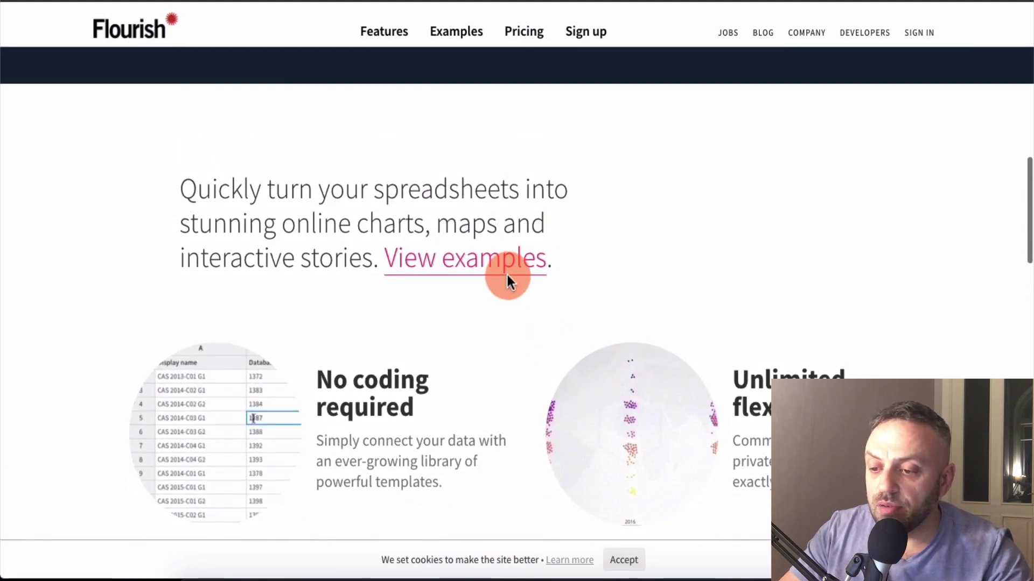
Step: Open the Flourish examples and view the bar chart race of urban population by country
{"action": "left_click", "coordinate": [507, 273]}
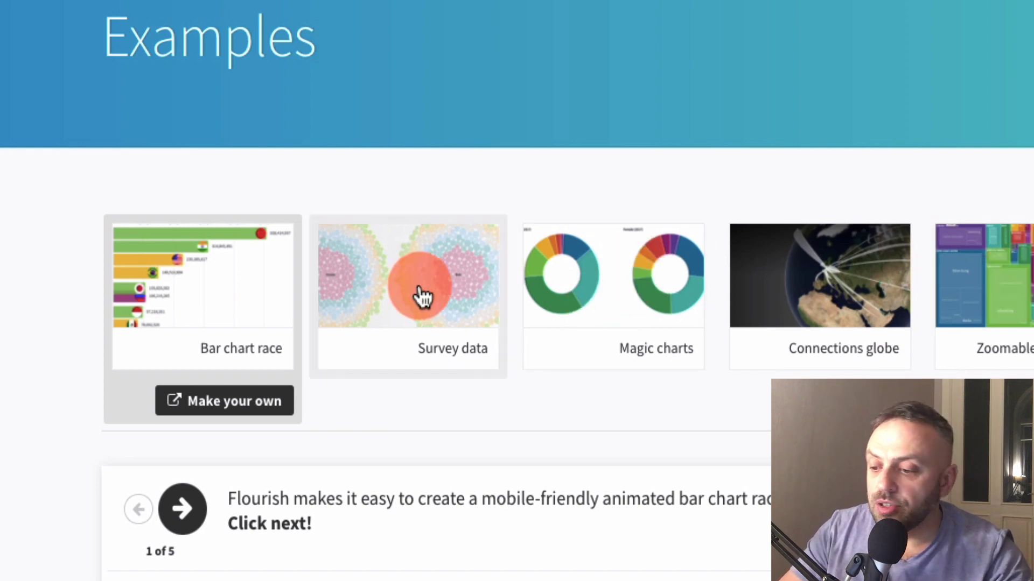
{"action": "scroll", "coordinate": [421, 289], "scroll_direction": "down", "scroll_amount": 10}
{"action": "scroll", "coordinate": [419, 285], "scroll_direction": "up", "scroll_amount": 2}
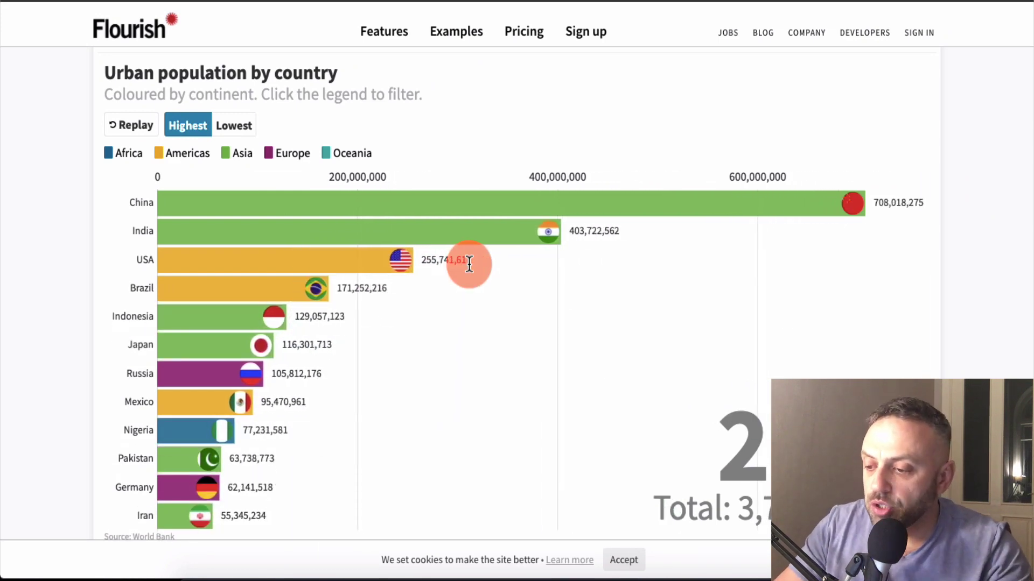
Step: Sort the urban population bar chart race by lowest, switch back to highest, and replay the animation
{"action": "left_click", "coordinate": [237, 127]}
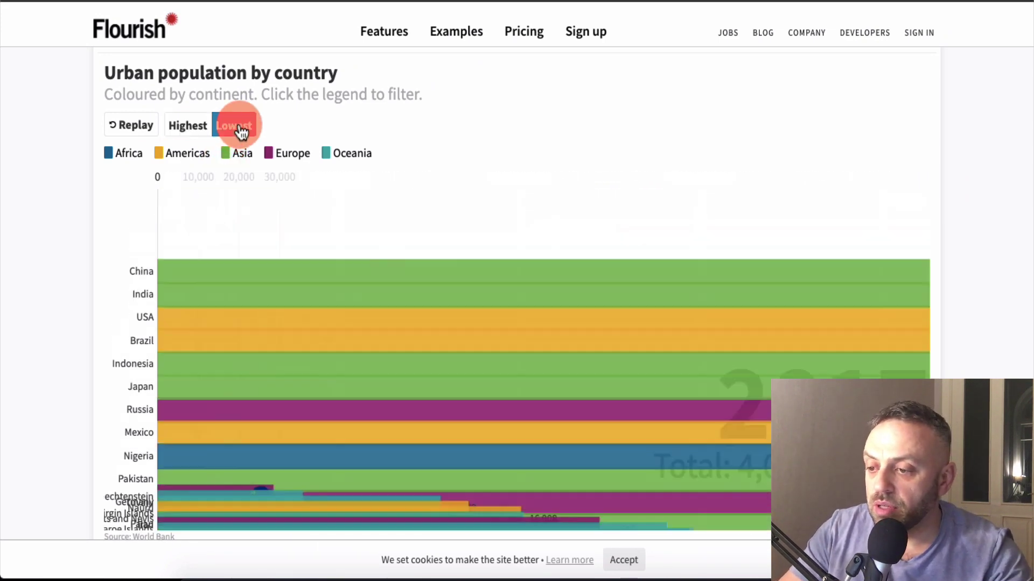
{"action": "left_click", "coordinate": [198, 129]}
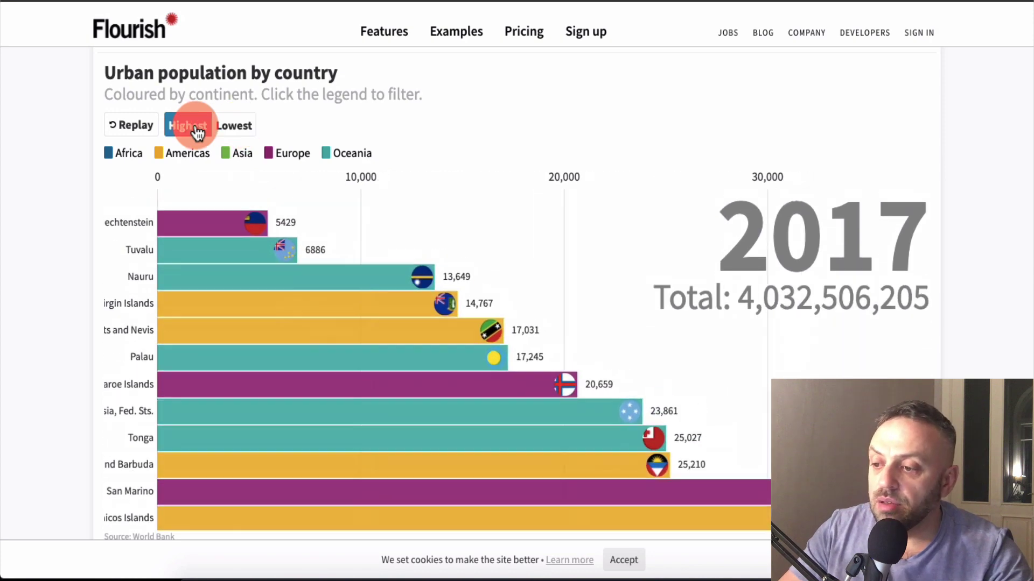
{"action": "left_click", "coordinate": [138, 128]}
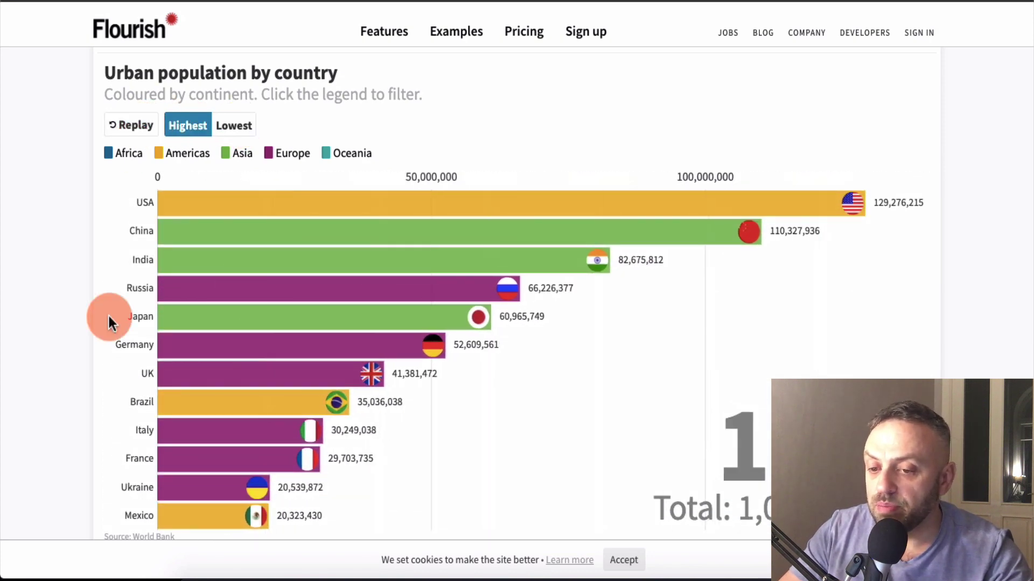
Step: Open the bar chart race example as an own visualisation and look through its preview and settings
{"action": "scroll", "coordinate": [318, 396], "scroll_direction": "down", "scroll_amount": 6}
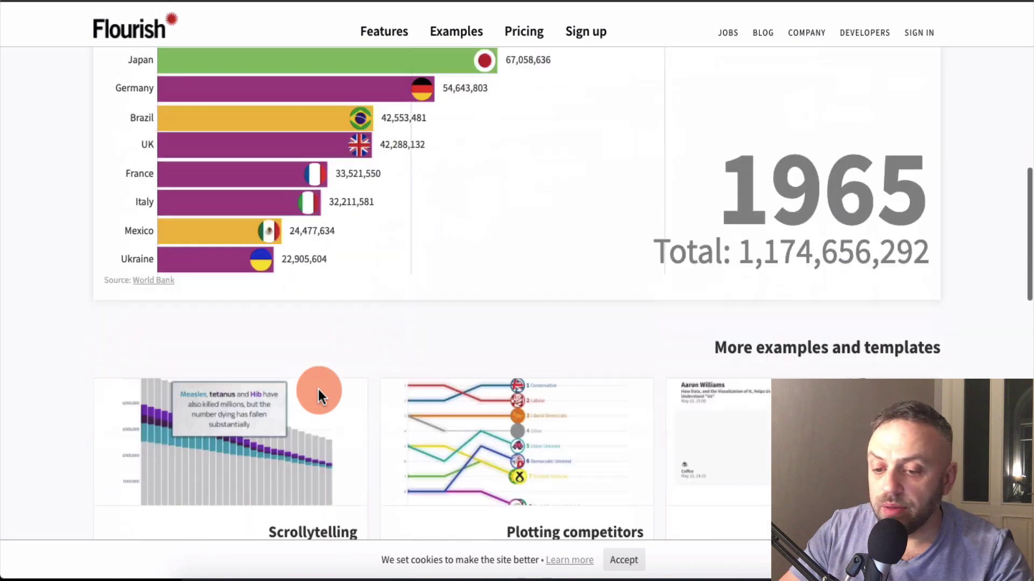
{"action": "scroll", "coordinate": [318, 396], "scroll_direction": "up", "scroll_amount": 15}
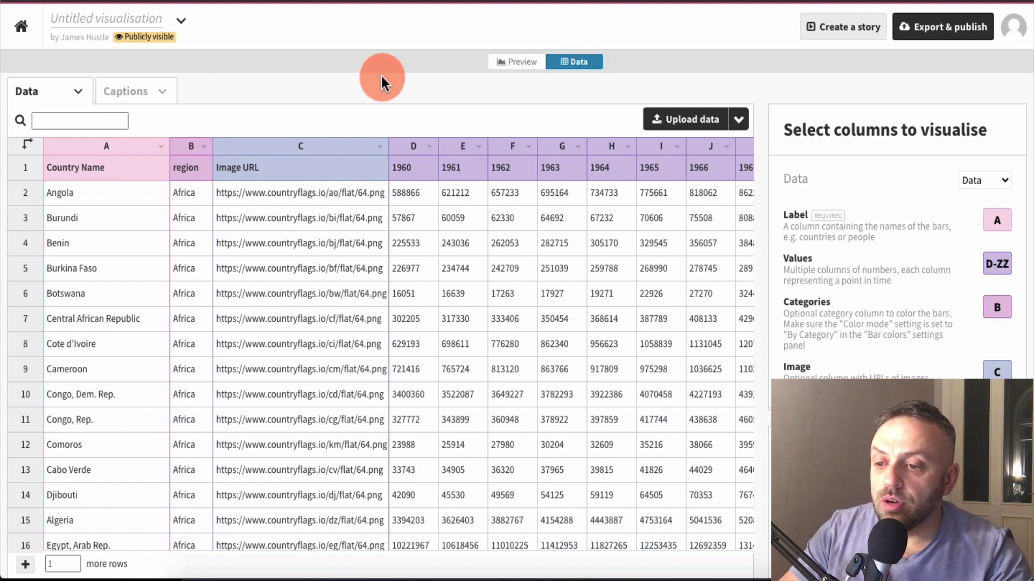
{"action": "left_click", "coordinate": [517, 69]}
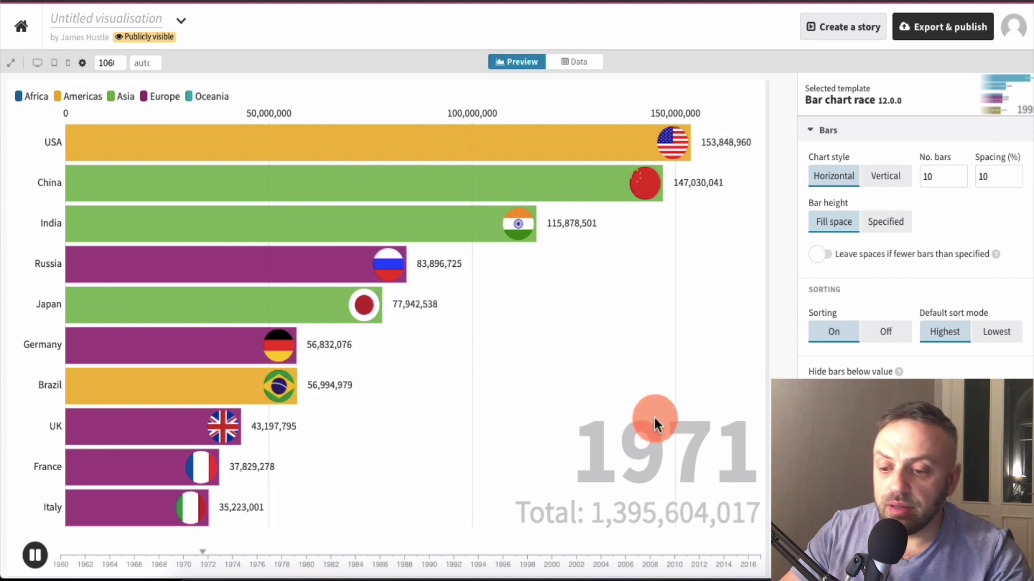
{"action": "scroll", "coordinate": [867, 370], "scroll_direction": "down", "scroll_amount": 5}
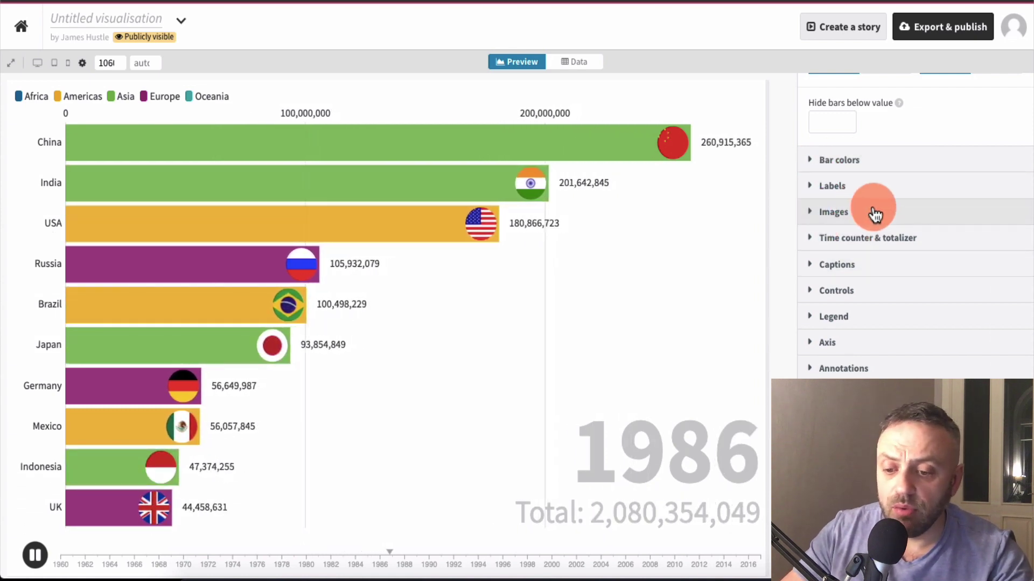
{"action": "scroll", "coordinate": [872, 210], "scroll_direction": "up", "scroll_amount": 5}
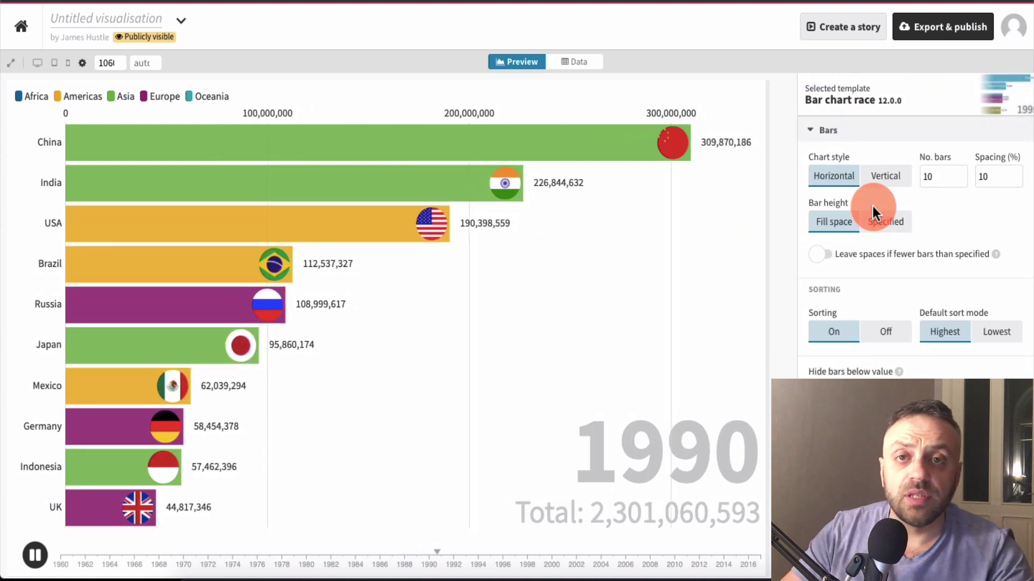
Step: Show the visualisation's data sheet and check the available options for uploading data
{"action": "left_click", "coordinate": [580, 63]}
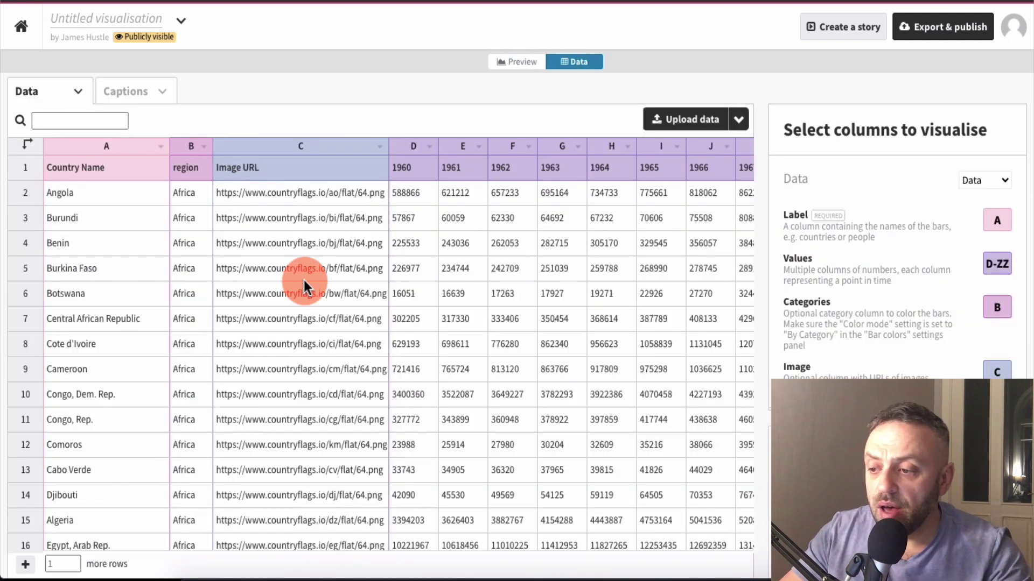
{"action": "left_click", "coordinate": [748, 125]}
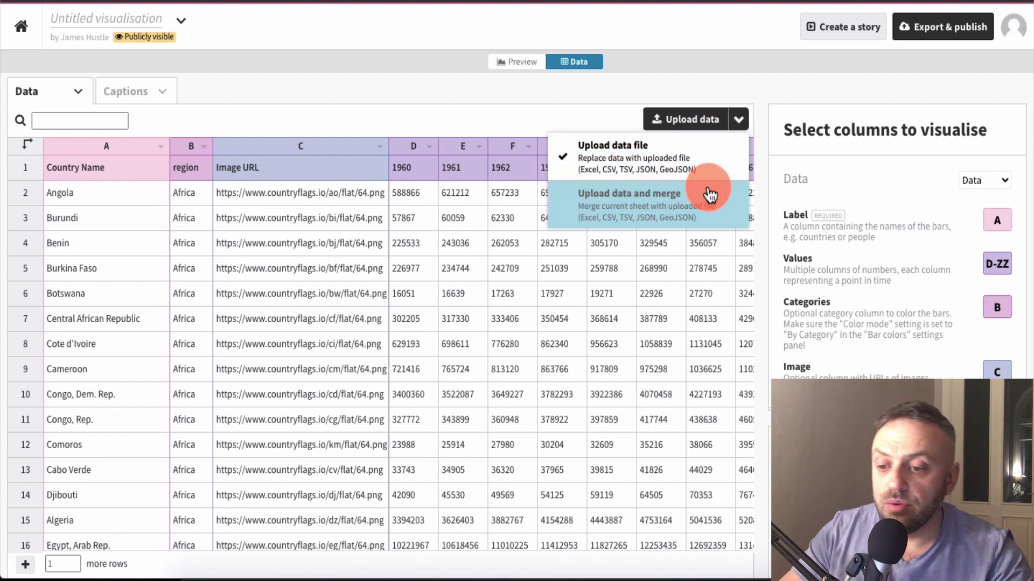
{"action": "left_click", "coordinate": [706, 78]}
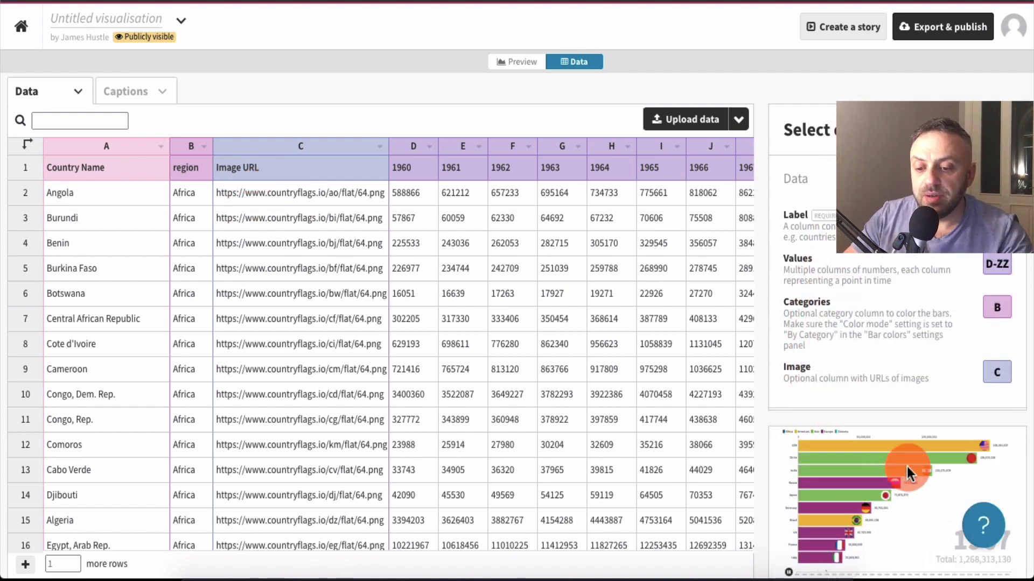
Step: Check the chart preview, return to the data sheet, and view Angola's flag image by opening its image URL in a separate browser tab
{"action": "left_click", "coordinate": [529, 60]}
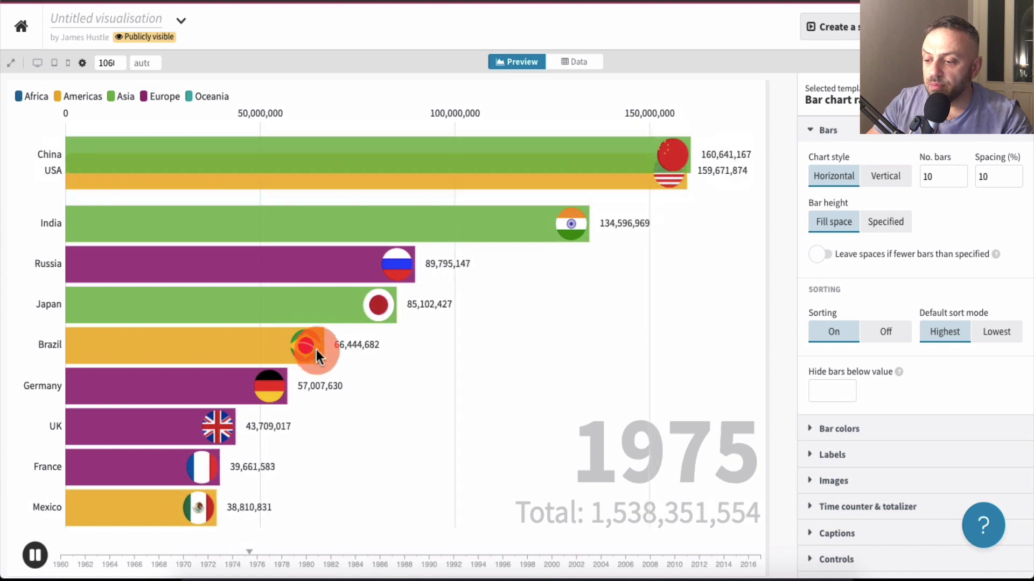
{"action": "left_click", "coordinate": [590, 61]}
{"action": "left_click", "coordinate": [318, 193]}
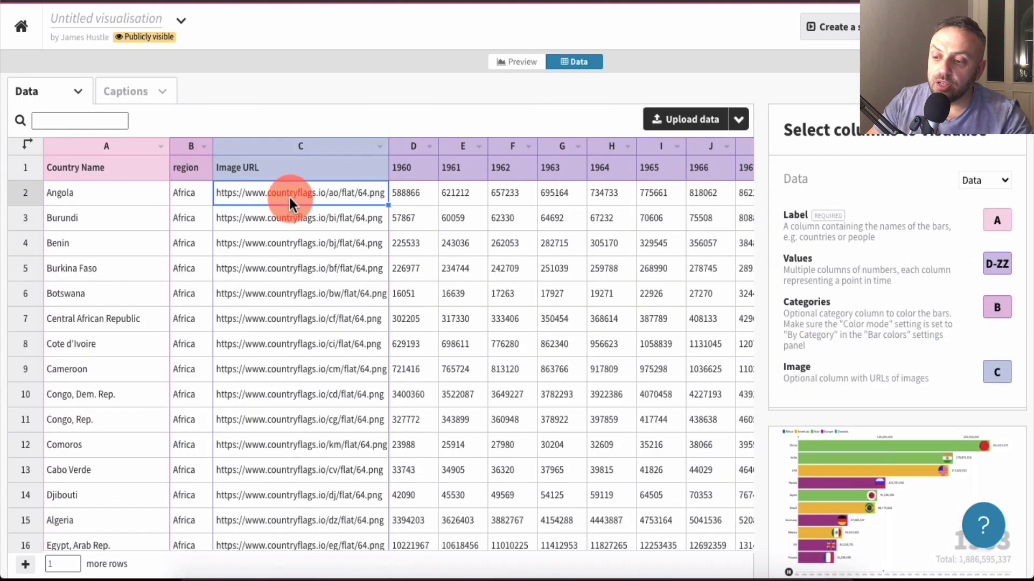
{"action": "double_click", "coordinate": [327, 194]}
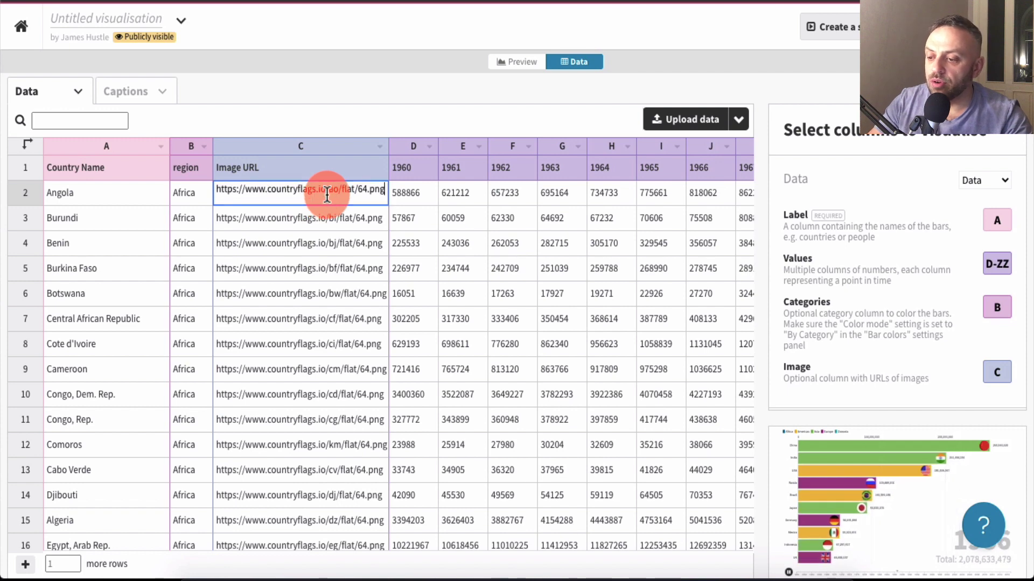
{"action": "triple_click", "coordinate": [348, 192]}
{"action": "key", "text": "super+c"}
{"action": "key", "text": "super+t"}
{"action": "key", "text": "super+v"}
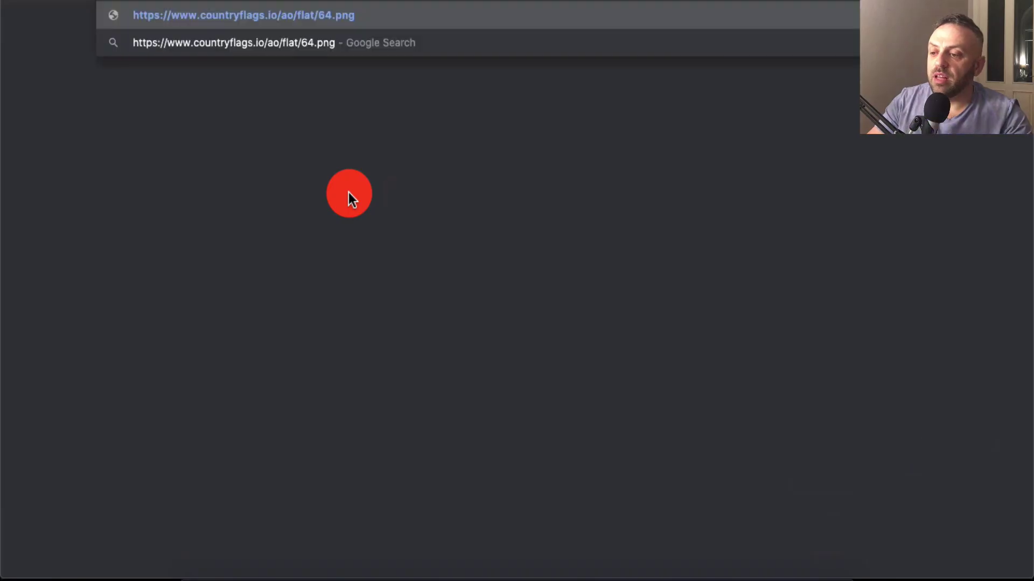
{"action": "key", "text": "Return"}
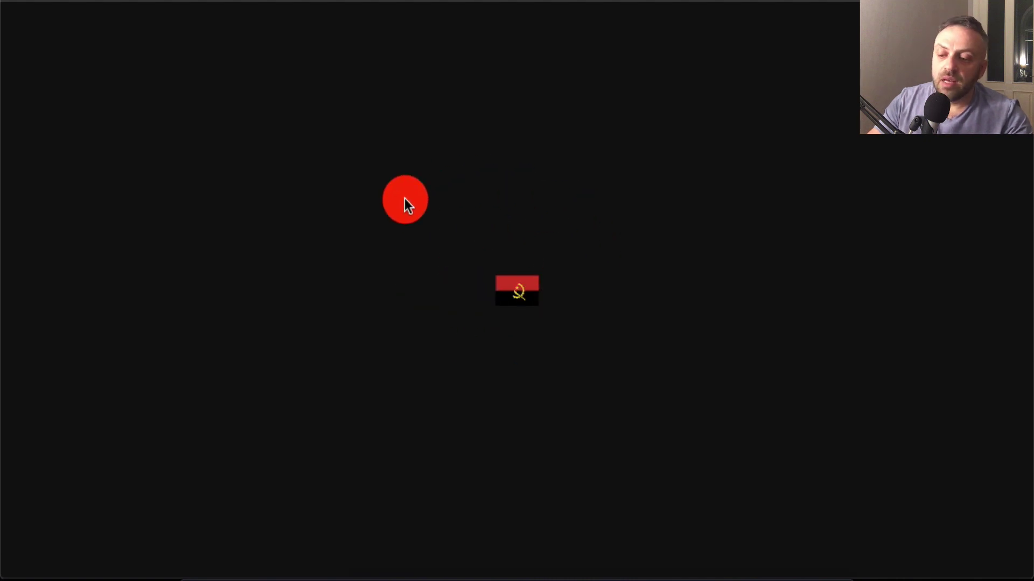
{"action": "key", "text": "super+w"}
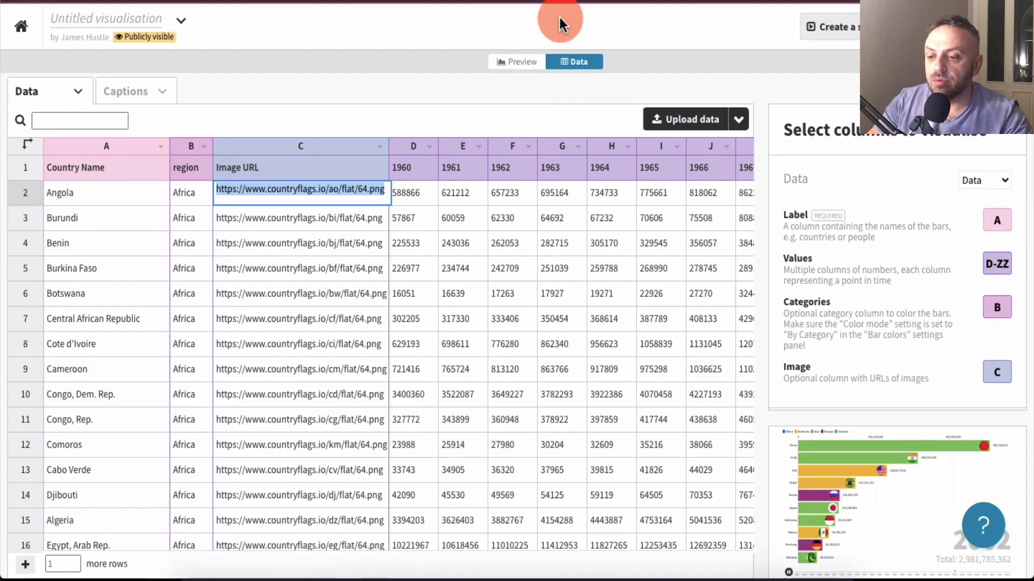
{"action": "left_click", "coordinate": [342, 225]}
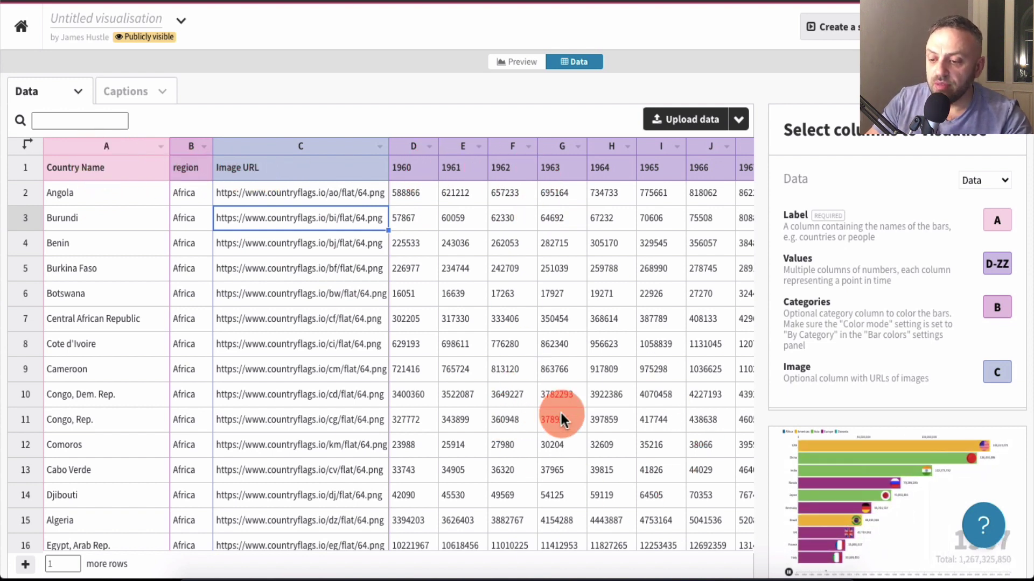
Step: Examine the yearly value columns of the data sheet from 1960 through 2017 and return to the first columns
{"action": "scroll", "coordinate": [646, 222], "scroll_direction": "right", "scroll_amount": 15}
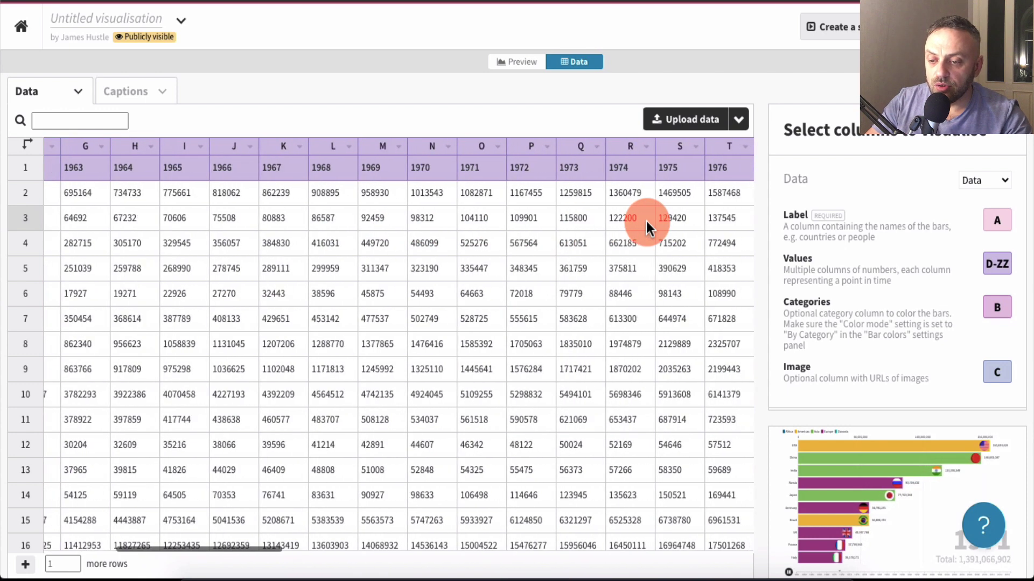
{"action": "scroll", "coordinate": [646, 221], "scroll_direction": "left", "scroll_amount": 12}
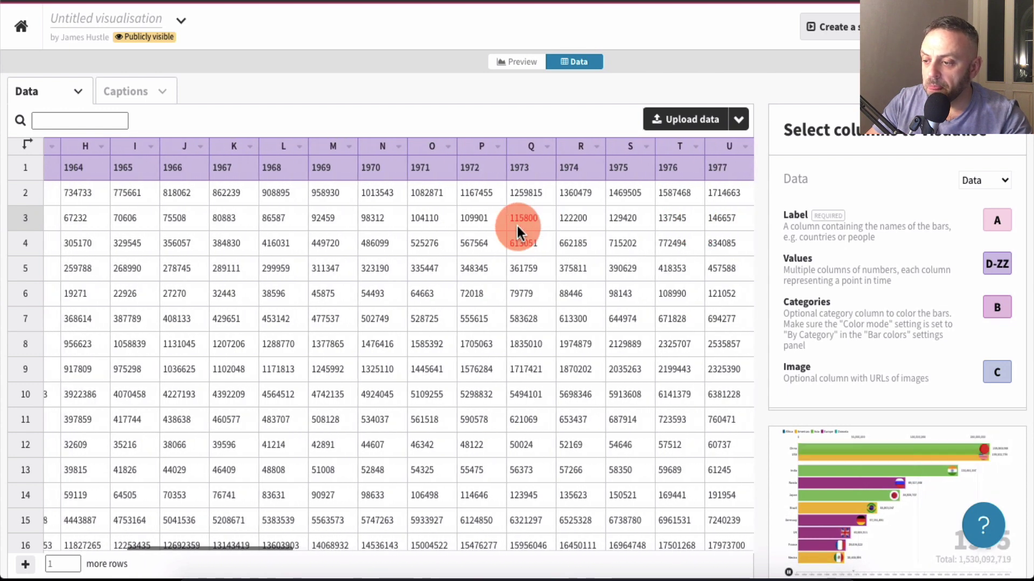
{"action": "scroll", "coordinate": [325, 212], "scroll_direction": "left", "scroll_amount": 5}
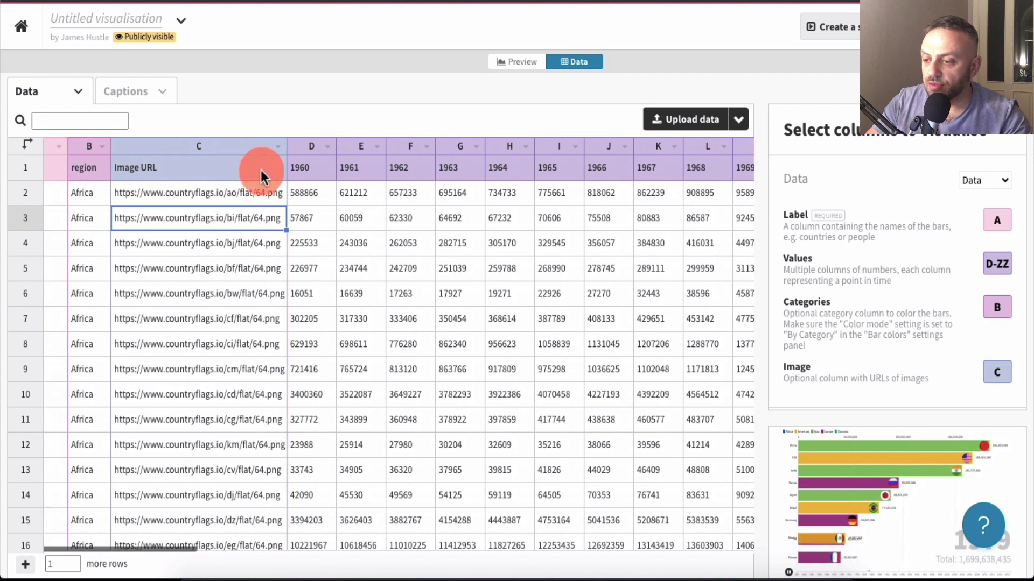
{"action": "scroll", "coordinate": [376, 211], "scroll_direction": "right", "scroll_amount": 15}
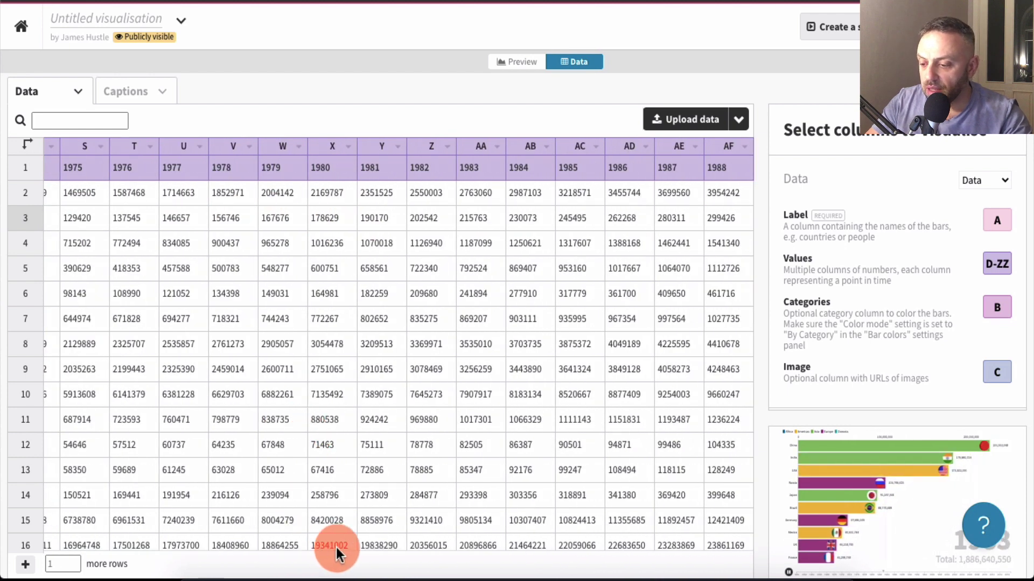
{"action": "scroll", "coordinate": [335, 509], "scroll_direction": "right", "scroll_amount": 16}
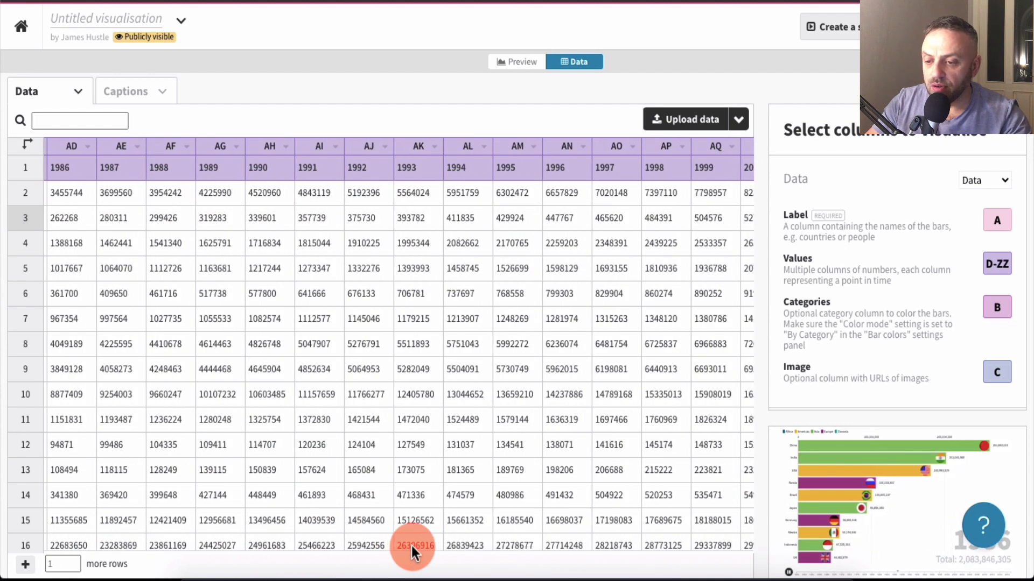
{"action": "scroll", "coordinate": [412, 546], "scroll_direction": "right", "scroll_amount": 12}
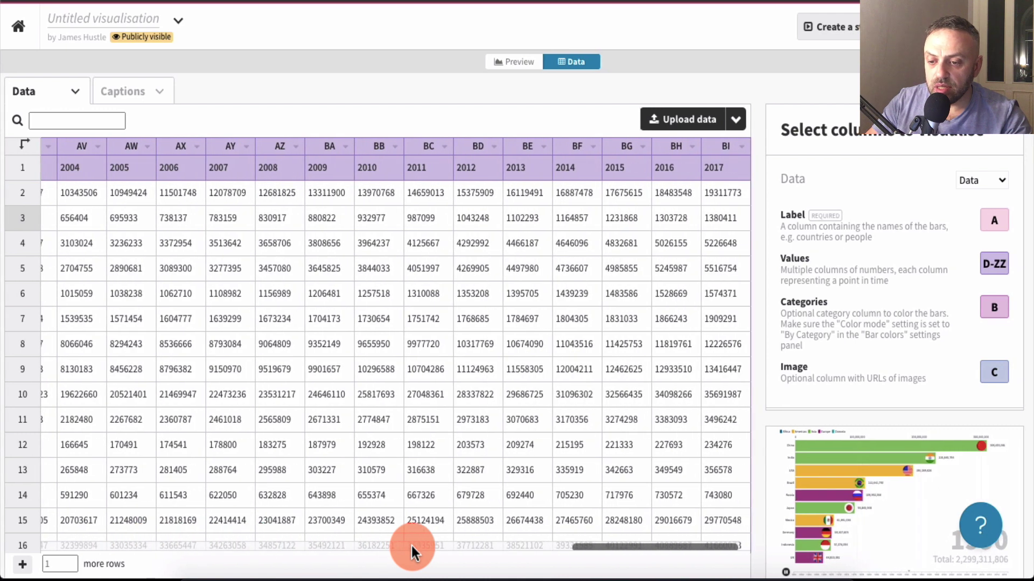
{"action": "scroll", "coordinate": [647, 260], "scroll_direction": "left", "scroll_amount": 20}
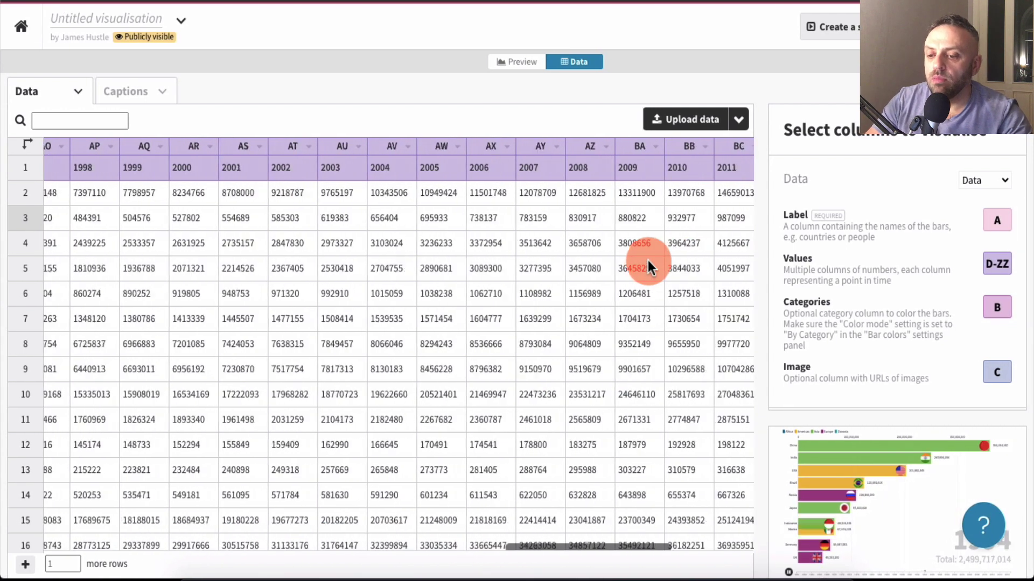
{"action": "scroll", "coordinate": [647, 260], "scroll_direction": "left", "scroll_amount": 15}
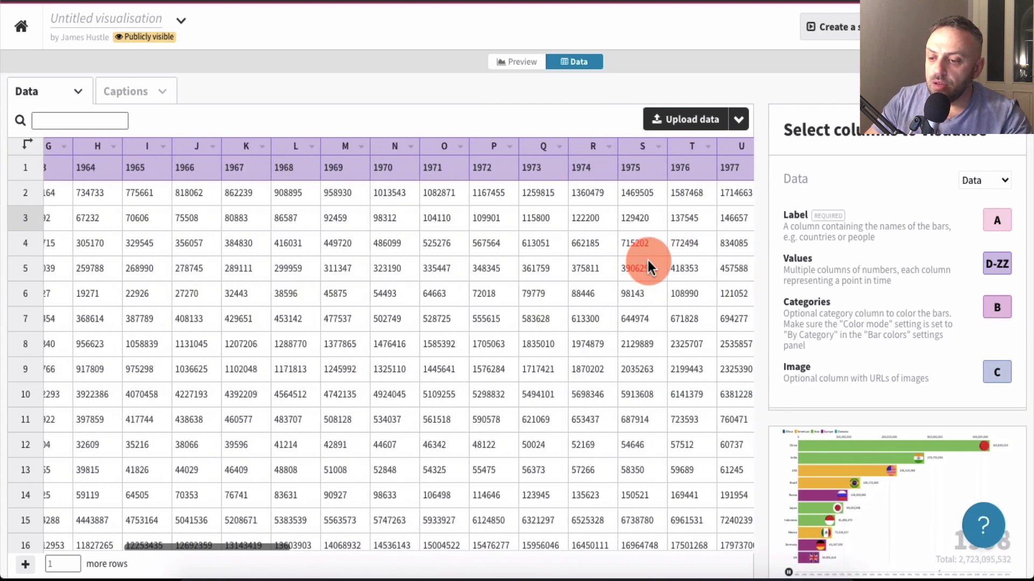
{"action": "scroll", "coordinate": [447, 287], "scroll_direction": "left", "scroll_amount": 3}
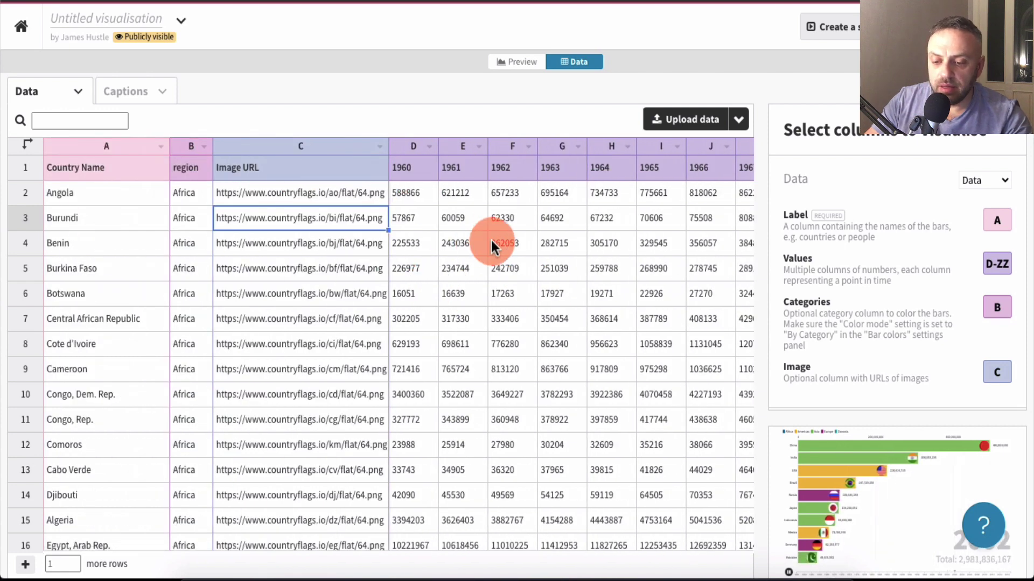
Step: Look through the country rows of the data sheet and compare them with the year timeline in the chart preview
{"action": "left_click", "coordinate": [417, 168]}
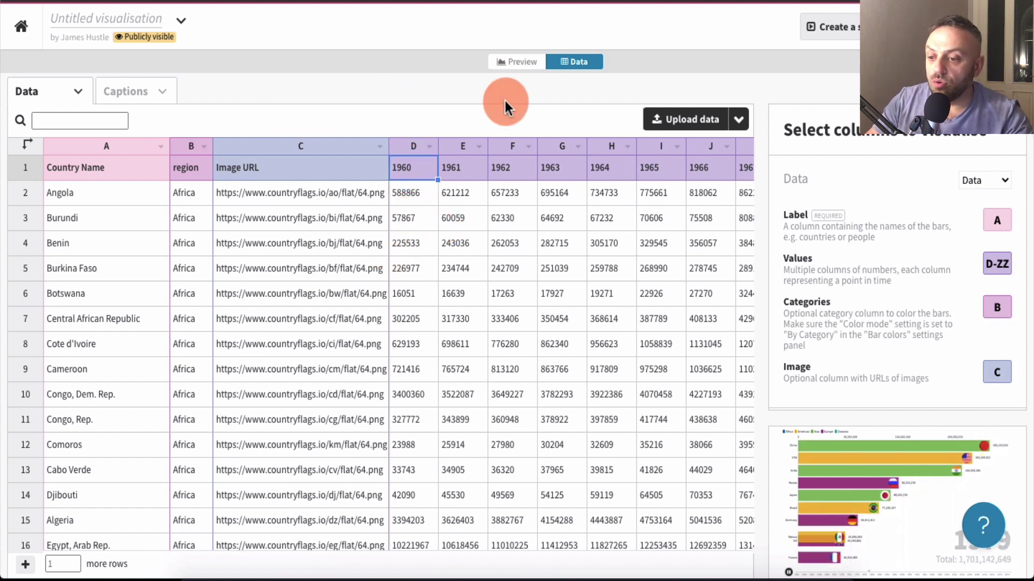
{"action": "scroll", "coordinate": [445, 308], "scroll_direction": "down", "scroll_amount": 10}
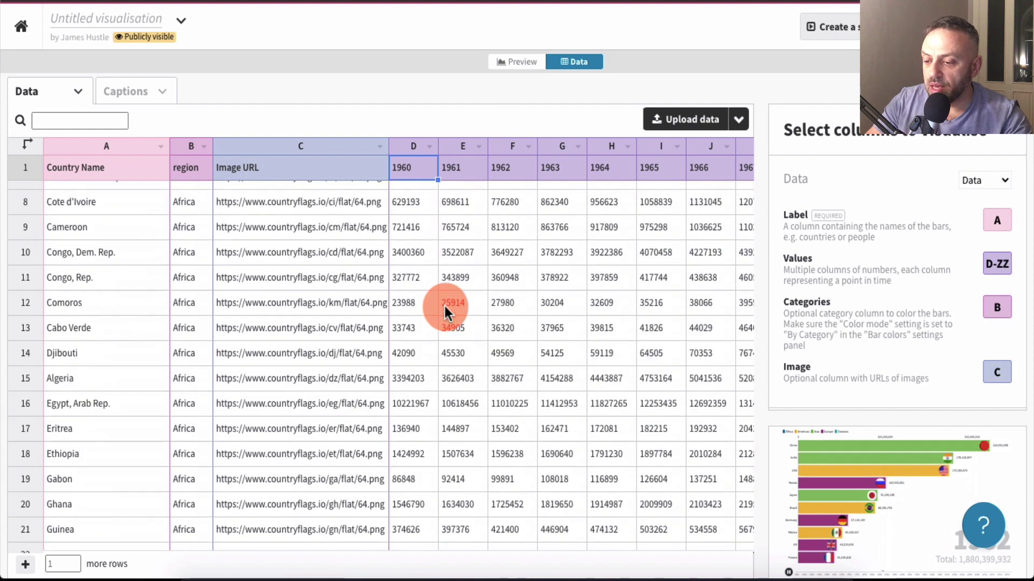
{"action": "scroll", "coordinate": [446, 308], "scroll_direction": "down", "scroll_amount": 4}
{"action": "left_click_drag", "start_coordinate": [750, 212], "coordinate": [760, 180]}
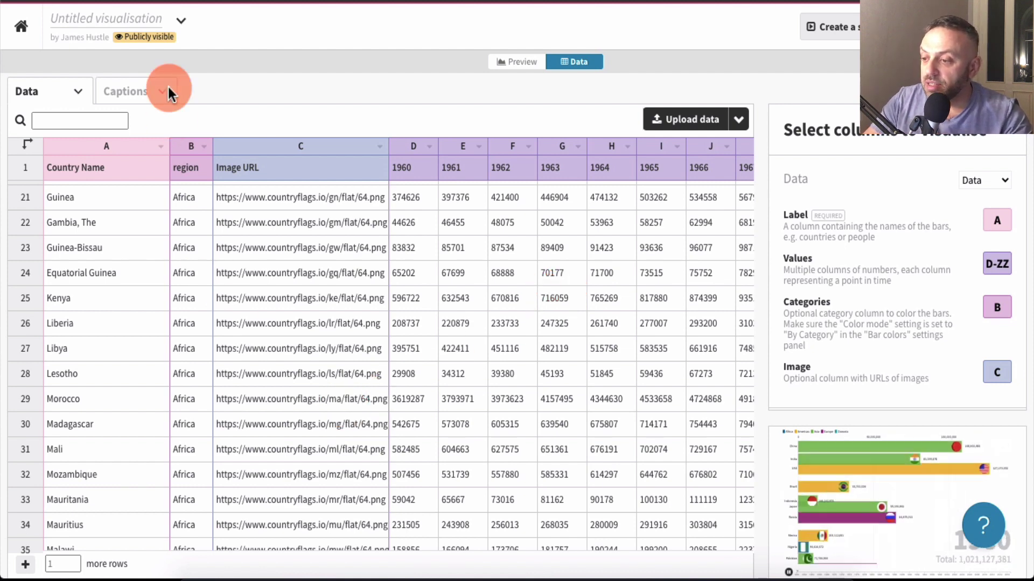
{"action": "left_click", "coordinate": [517, 60]}
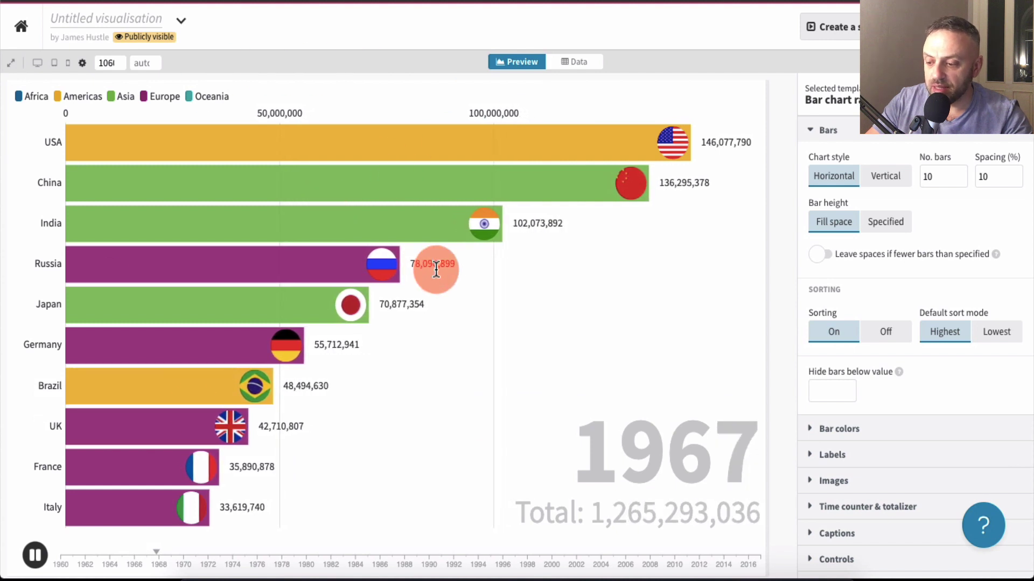
{"action": "left_click_drag", "start_coordinate": [201, 564], "coordinate": [752, 562]}
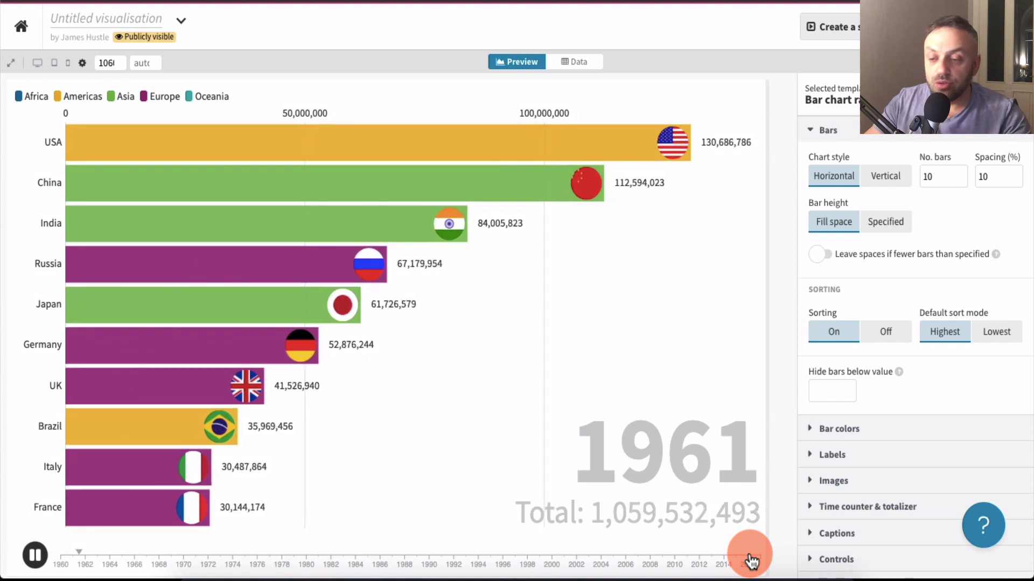
{"action": "left_click", "coordinate": [566, 61]}
{"action": "left_click", "coordinate": [313, 270]}
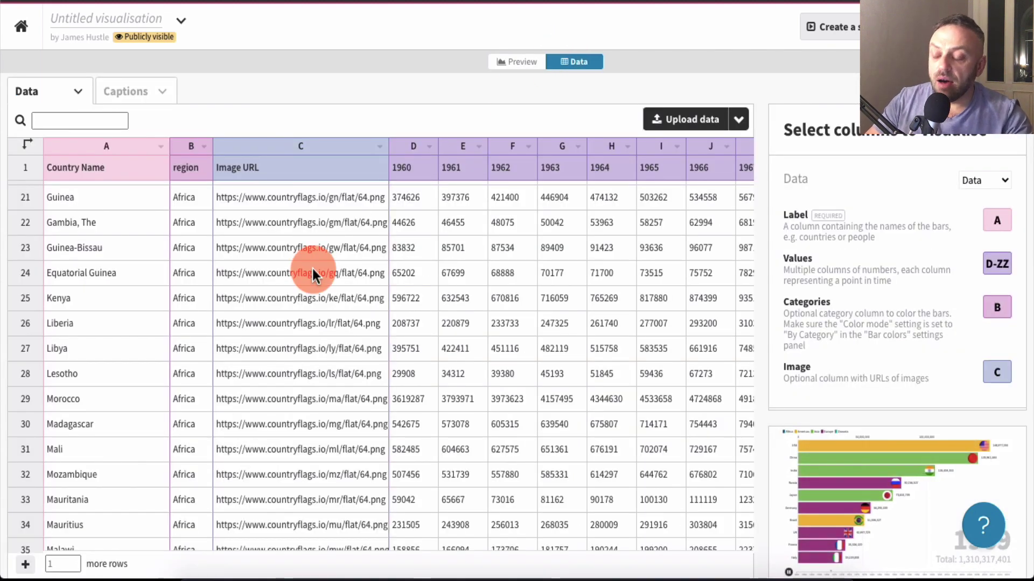
Step: Download the complete Our World in Data COVID-19 dataset as a .csv file
{"action": "left_click", "coordinate": [260, 202]}
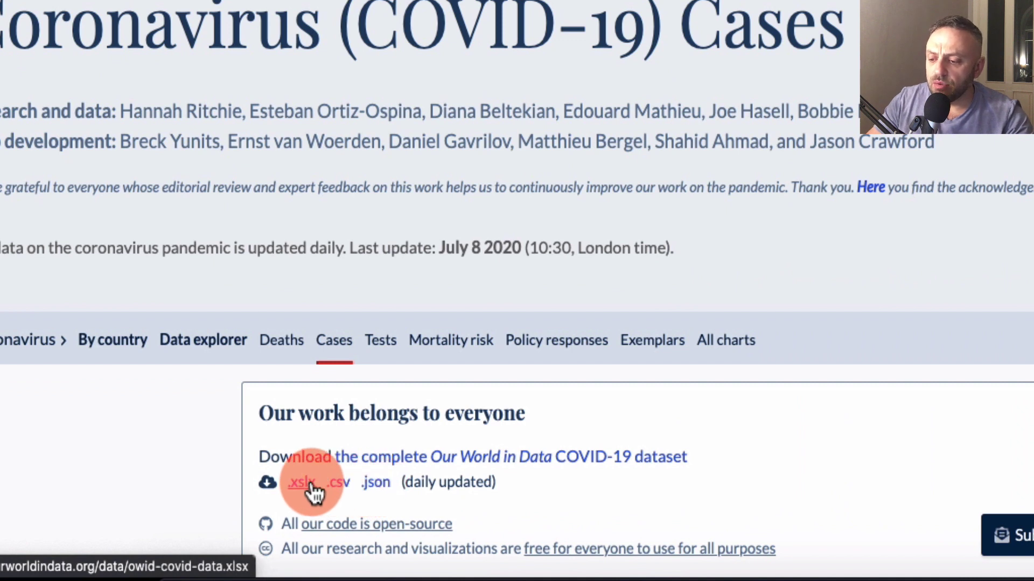
{"action": "left_click", "coordinate": [339, 486]}
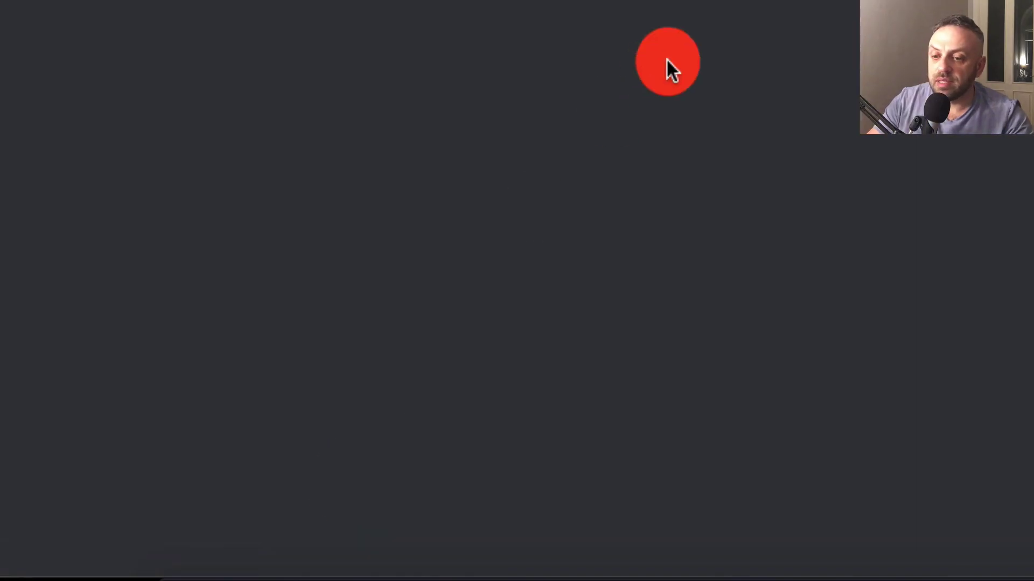
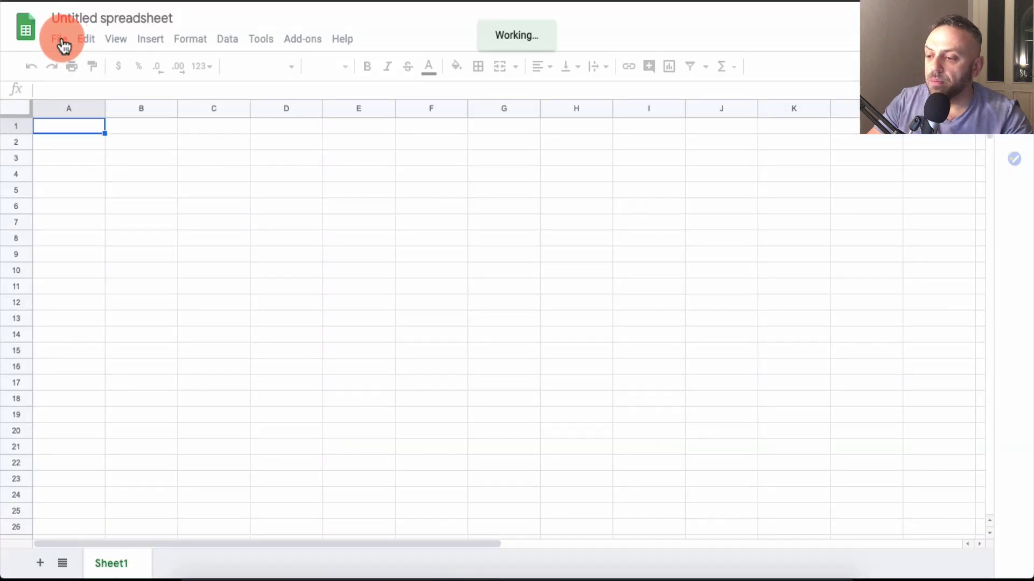
Step: Import the downloaded owid-covid-data.csv into the blank Google Sheets spreadsheet, using Replace spreadsheet and automatic separator detection
{"action": "left_click", "coordinate": [60, 40]}
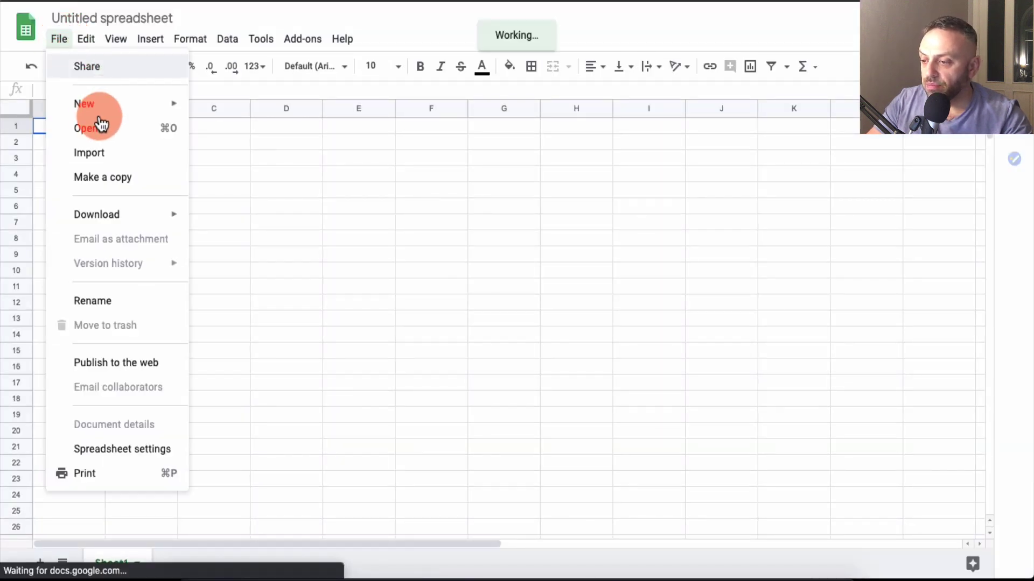
{"action": "left_click", "coordinate": [115, 157]}
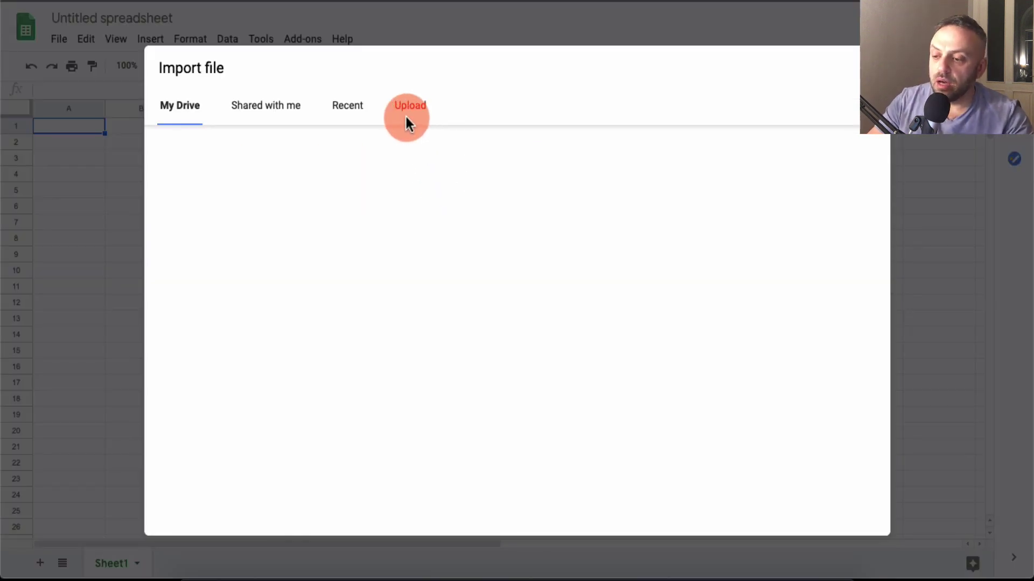
{"action": "left_click", "coordinate": [407, 118]}
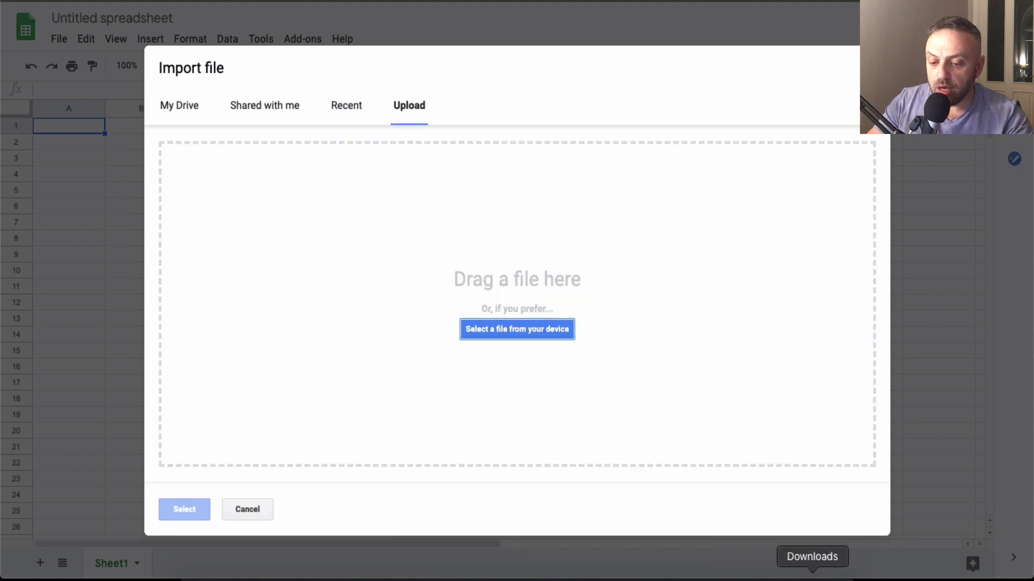
{"action": "left_click_drag", "start_coordinate": [812, 569], "coordinate": [471, 322]}
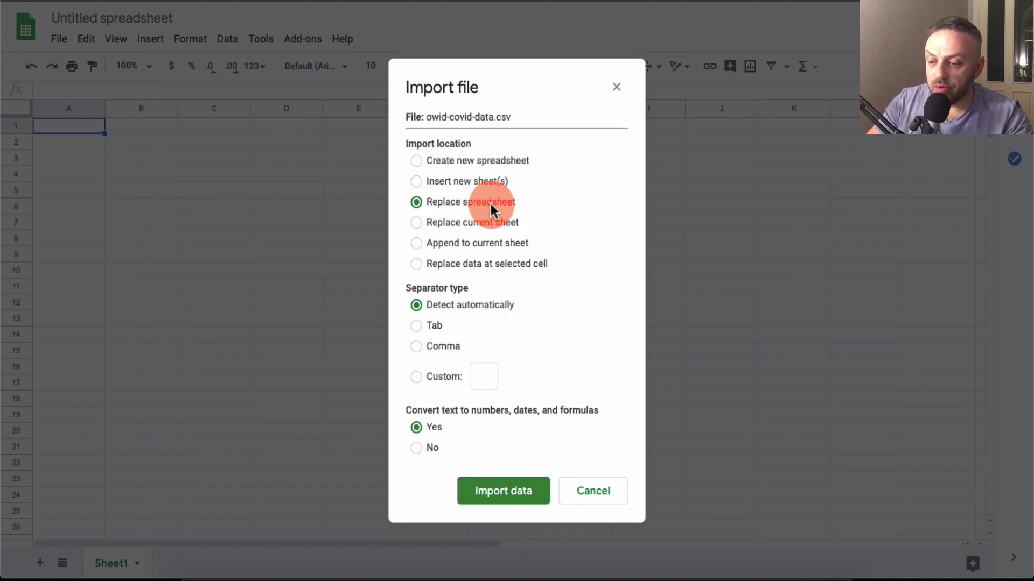
{"action": "left_click", "coordinate": [519, 493]}
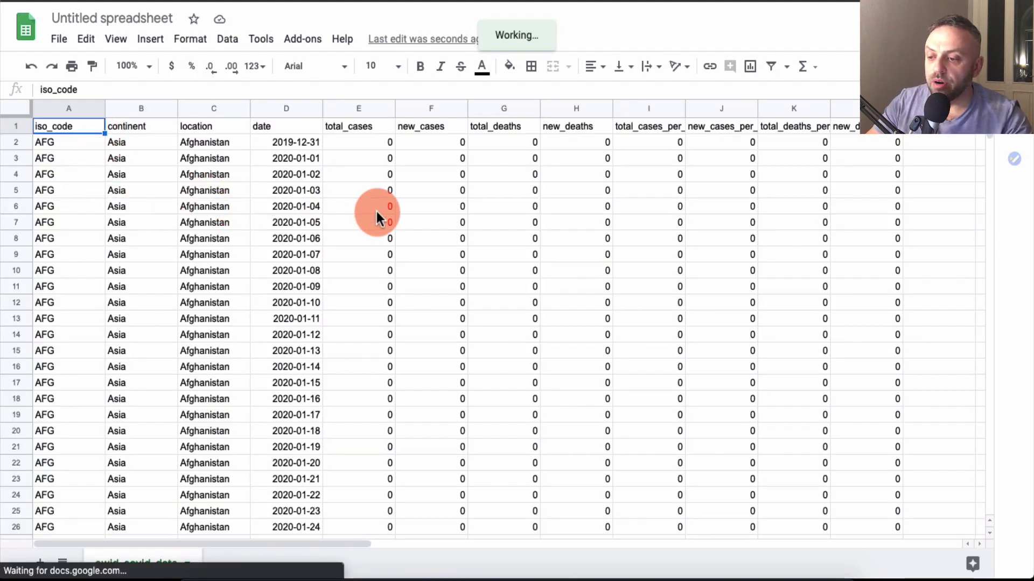
Step: Examine the imported COVID-19 dataset's columns and rows, highlighting the total_cases column
{"action": "scroll", "coordinate": [376, 215], "scroll_direction": "right", "scroll_amount": 10}
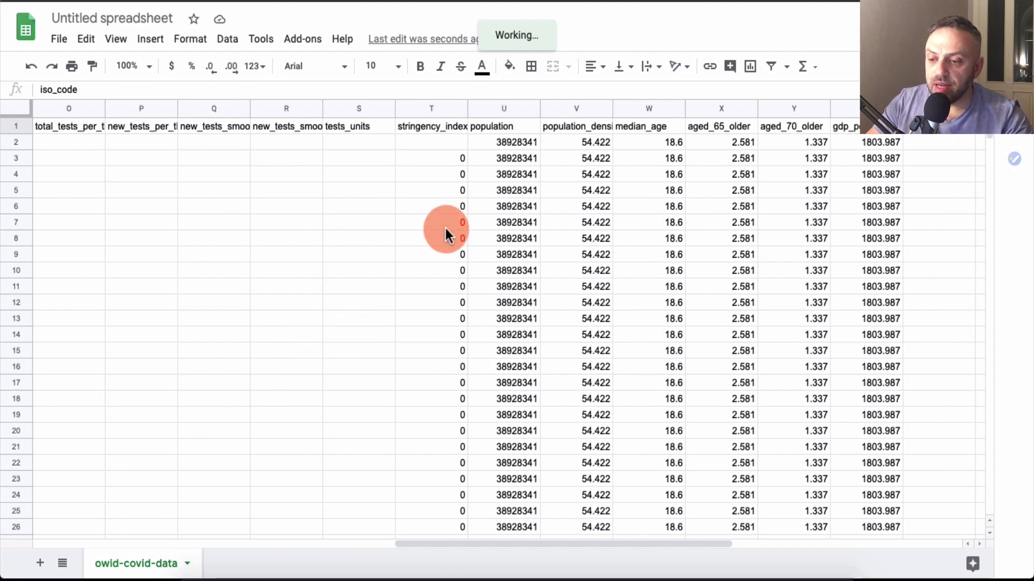
{"action": "scroll", "coordinate": [410, 243], "scroll_direction": "left", "scroll_amount": 10}
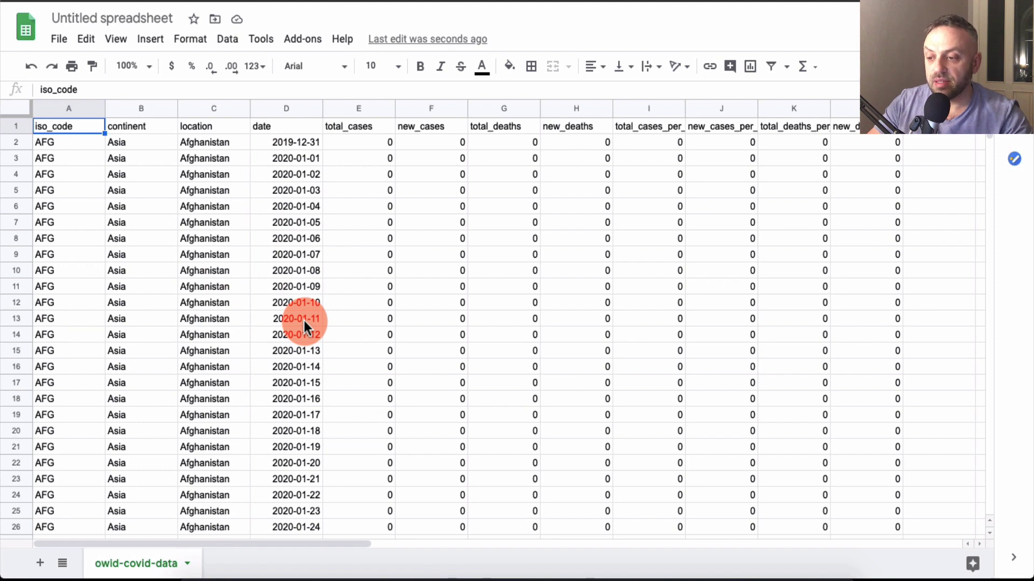
{"action": "left_click", "coordinate": [362, 112]}
{"action": "scroll", "coordinate": [521, 195], "scroll_direction": "right", "scroll_amount": 5}
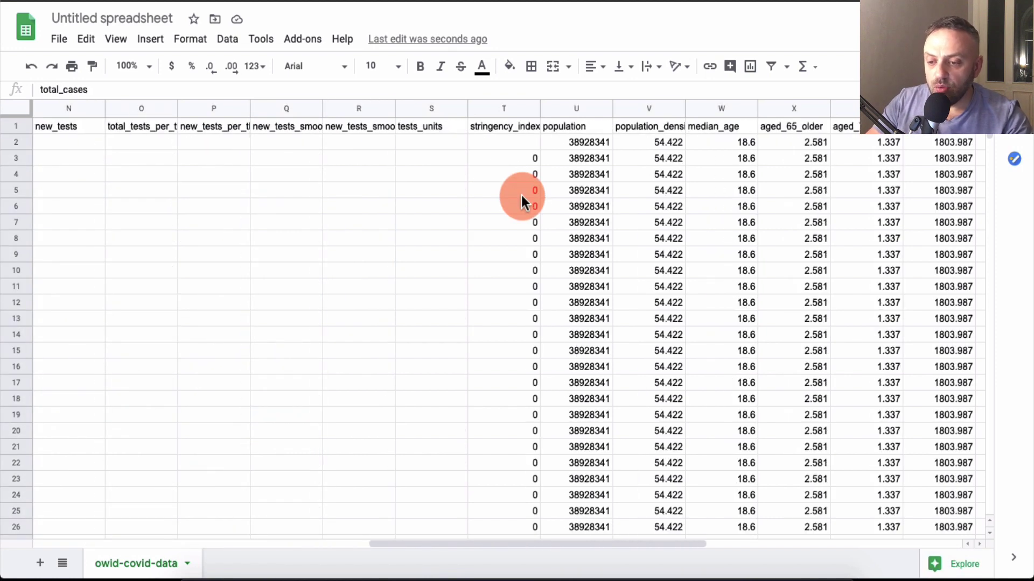
{"action": "scroll", "coordinate": [573, 193], "scroll_direction": "left", "scroll_amount": 5}
{"action": "scroll", "coordinate": [495, 253], "scroll_direction": "down", "scroll_amount": 15}
{"action": "scroll", "coordinate": [494, 248], "scroll_direction": "down", "scroll_amount": 1}
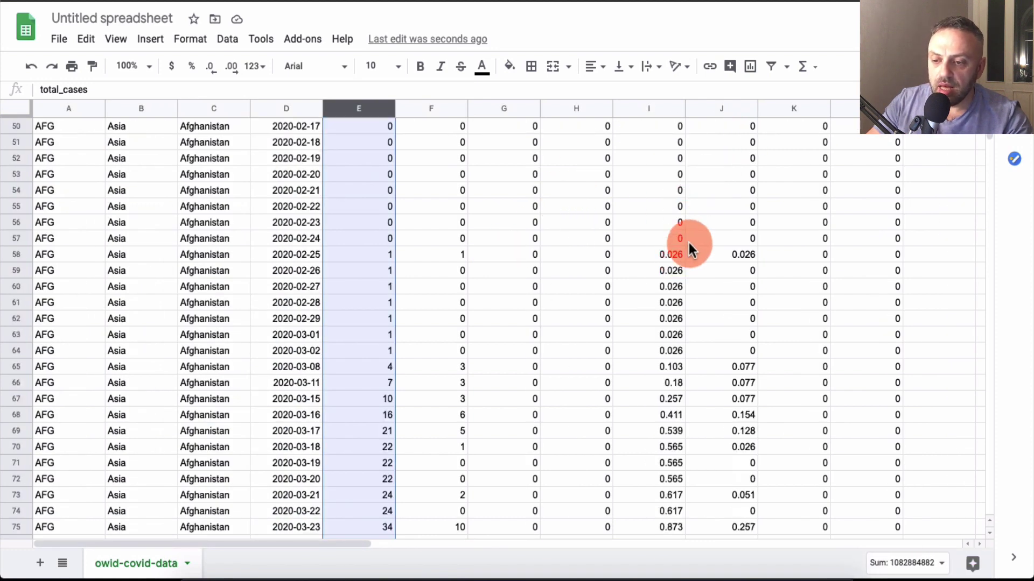
{"action": "scroll", "coordinate": [673, 248], "scroll_direction": "up", "scroll_amount": 16}
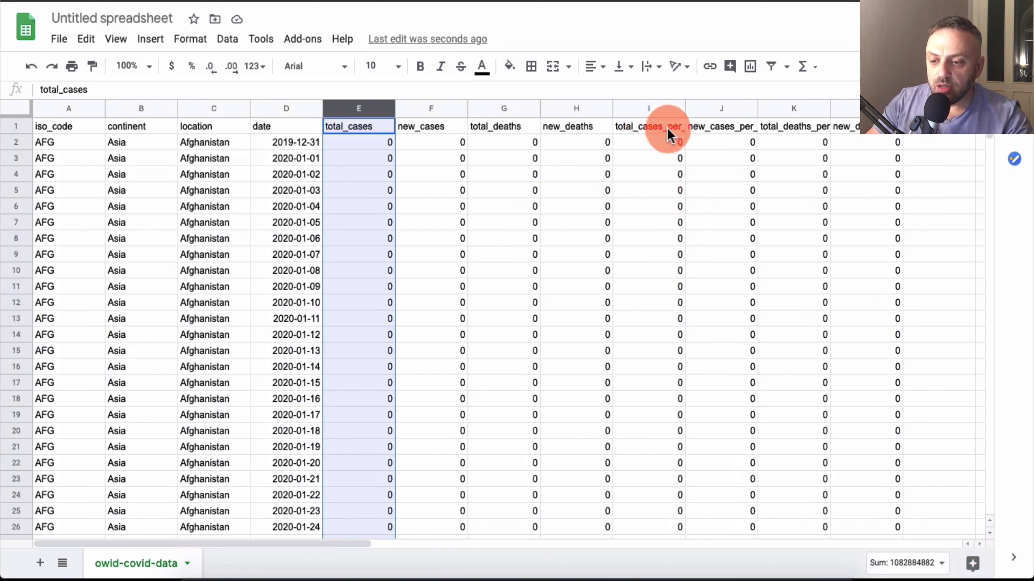
Step: Look through the dated Afghanistan rows to follow the total_cases values over time
{"action": "scroll", "coordinate": [628, 242], "scroll_direction": "down", "scroll_amount": 19}
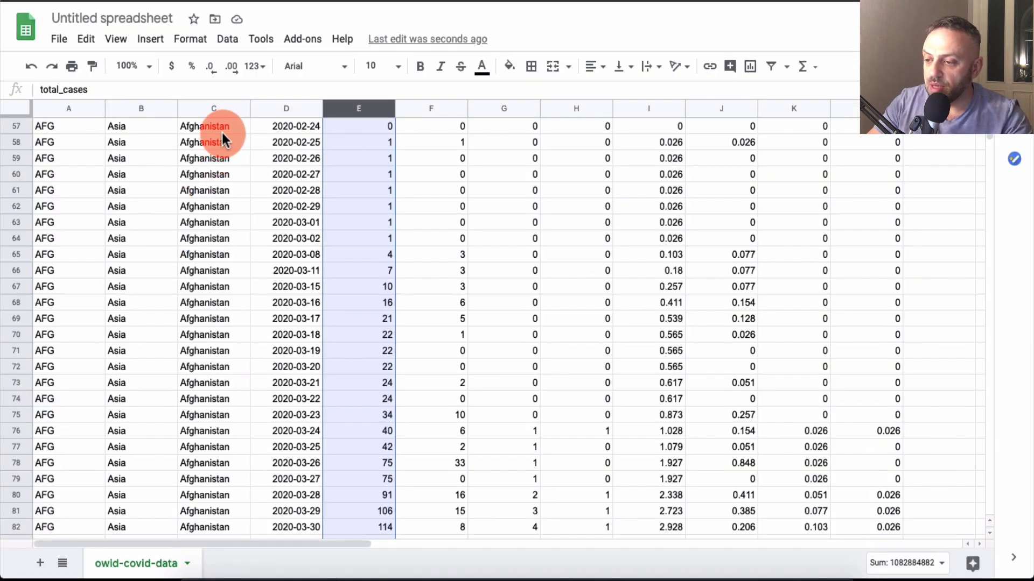
{"action": "scroll", "coordinate": [218, 134], "scroll_direction": "up", "scroll_amount": 15}
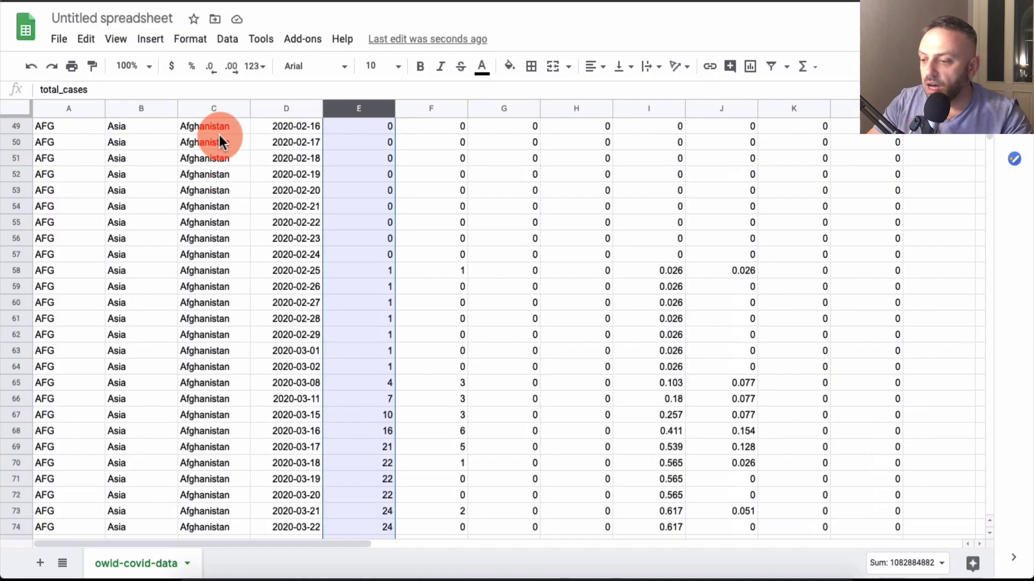
{"action": "scroll", "coordinate": [92, 202], "scroll_direction": "up", "scroll_amount": 2}
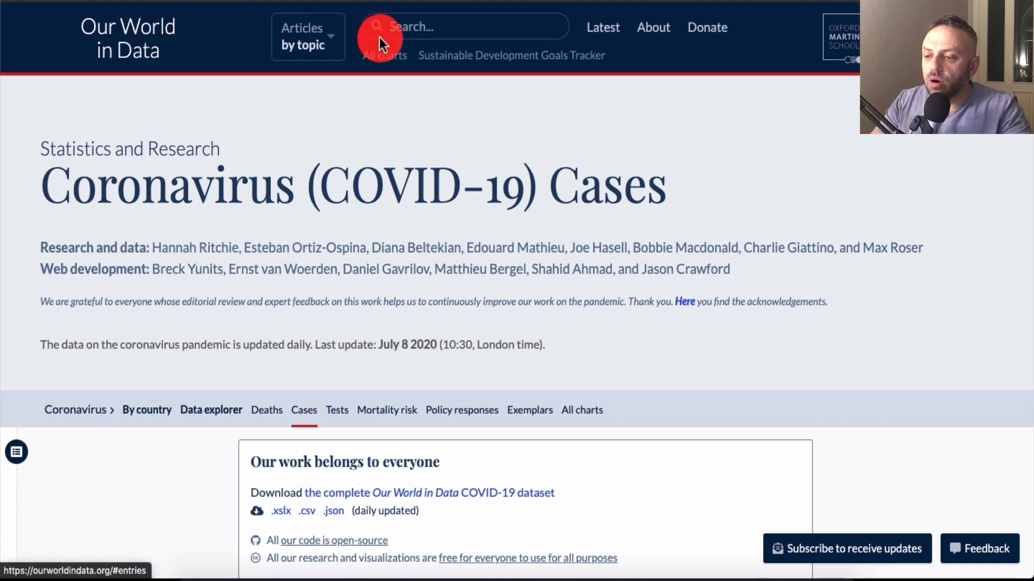
Step: Switch to Our World in Data, browse its article topics and view the Military Spending page under Poverty and Economic Development
{"action": "left_click", "coordinate": [319, 50]}
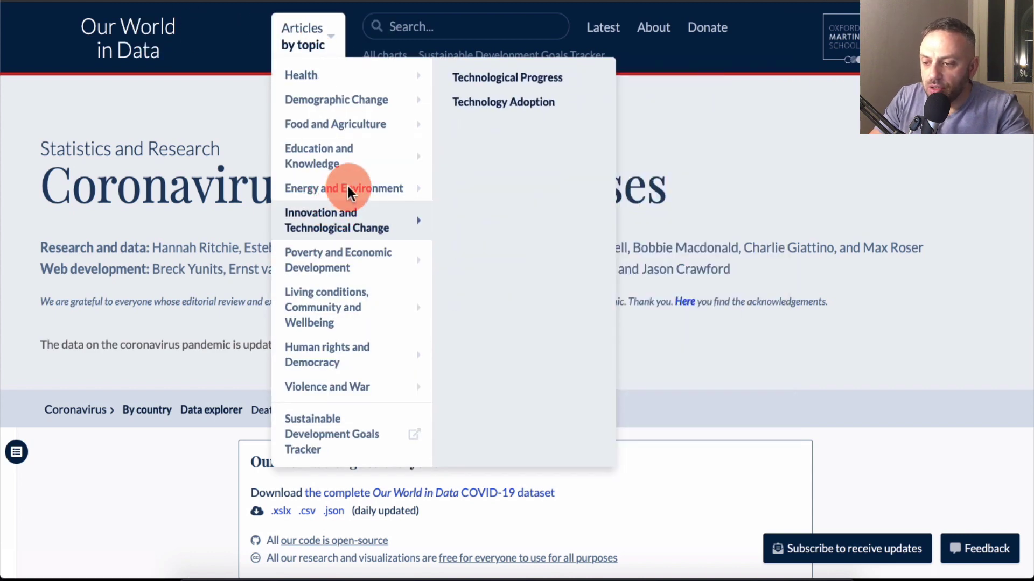
{"action": "mouse_move", "coordinate": [357, 155]}
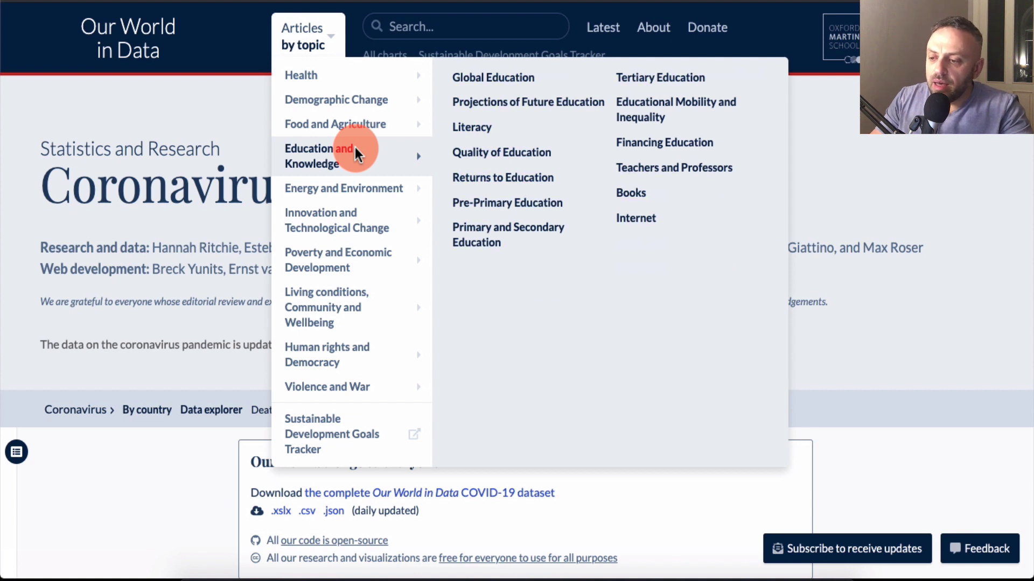
{"action": "mouse_move", "coordinate": [361, 128]}
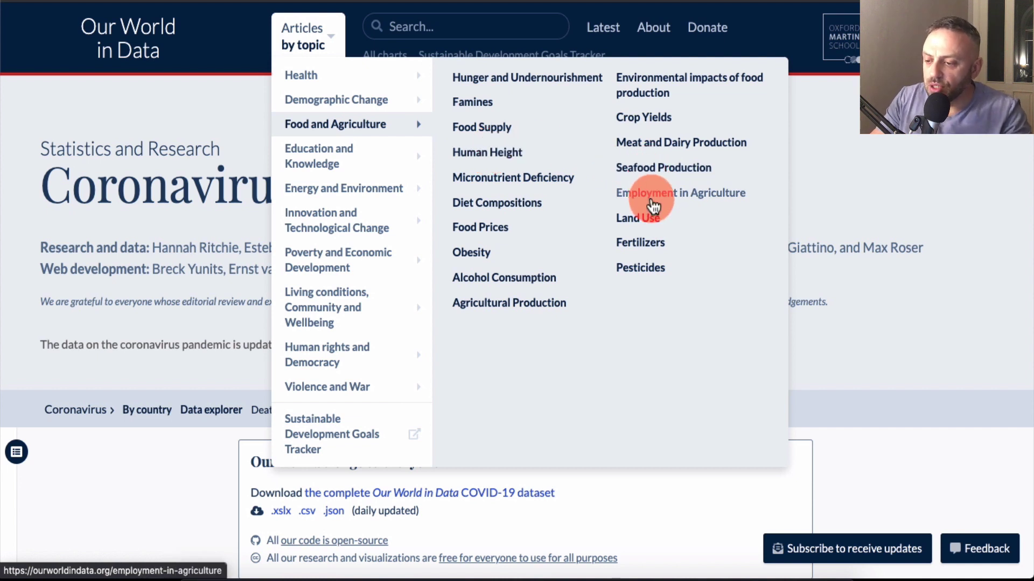
{"action": "mouse_move", "coordinate": [340, 267]}
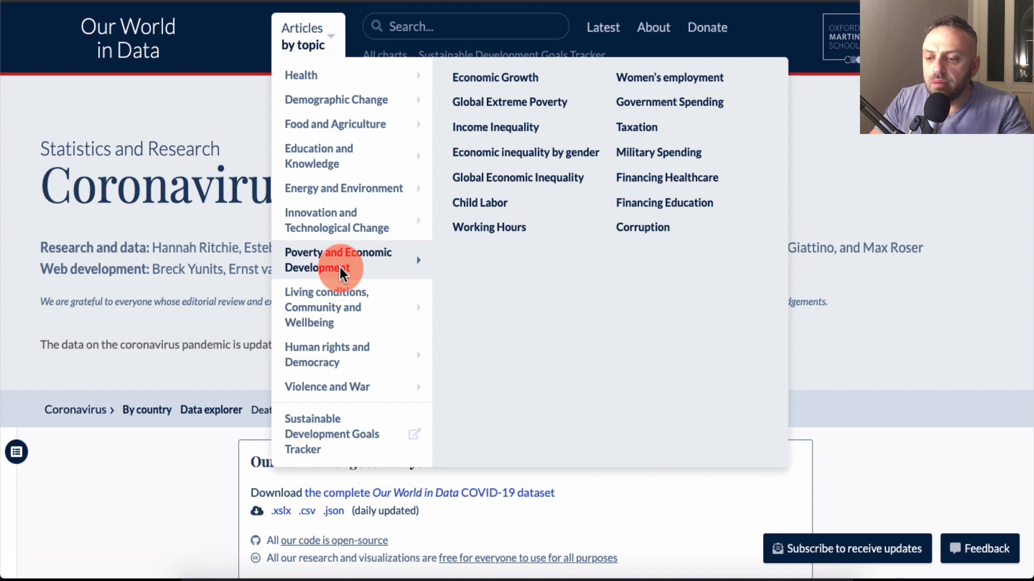
{"action": "left_click", "coordinate": [648, 162]}
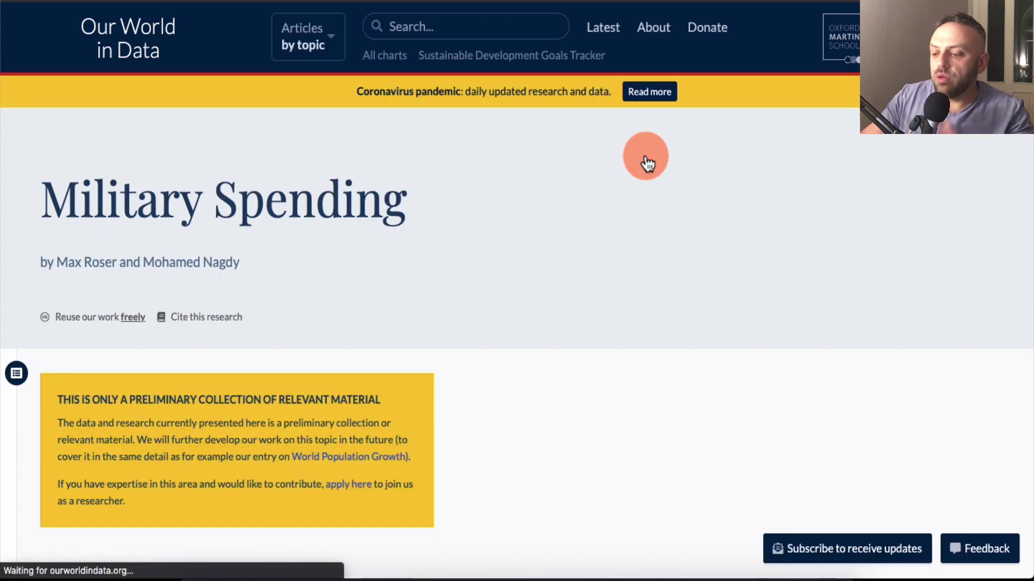
{"action": "scroll", "coordinate": [392, 288], "scroll_direction": "down", "scroll_amount": 10}
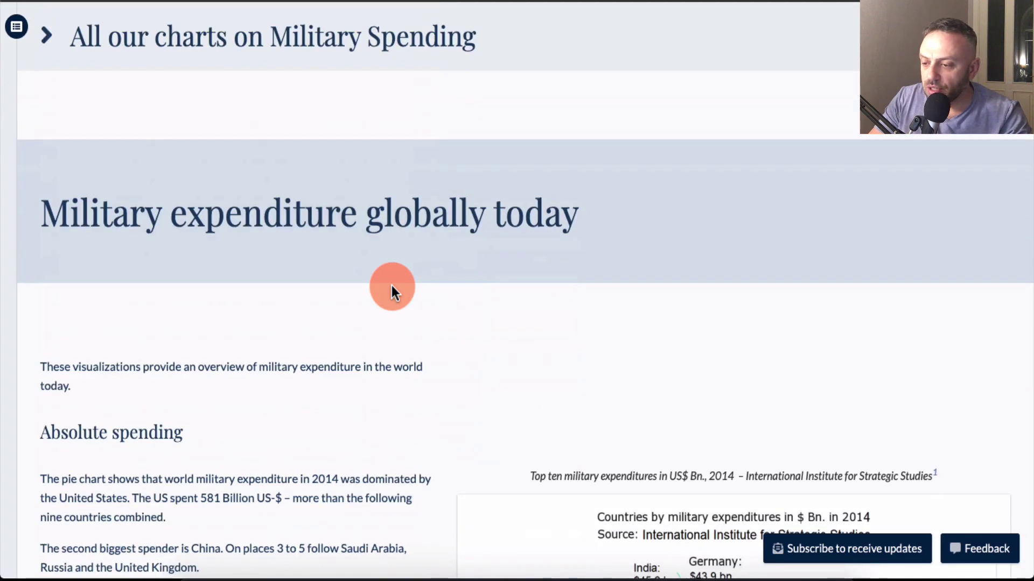
{"action": "scroll", "coordinate": [392, 288], "scroll_direction": "up", "scroll_amount": 10}
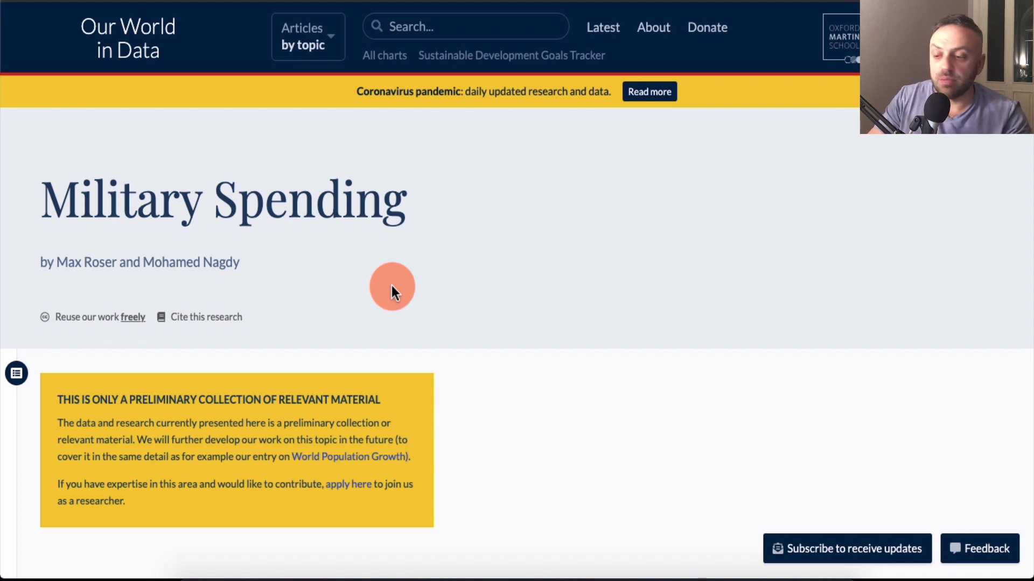
Step: Search Google for "military spending by country by year"
{"action": "left_click", "coordinate": [281, 42]}
{"action": "left_click", "coordinate": [408, 27]}
{"action": "key", "text": "super+l"}
{"action": "type", "text": "military spendi"}
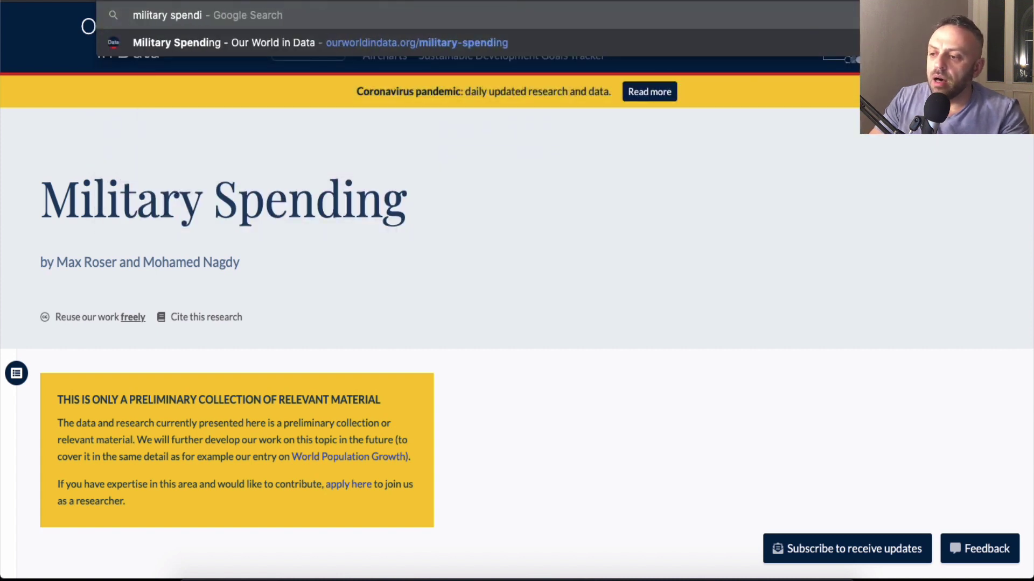
{"action": "type", "text": "ng by country by"}
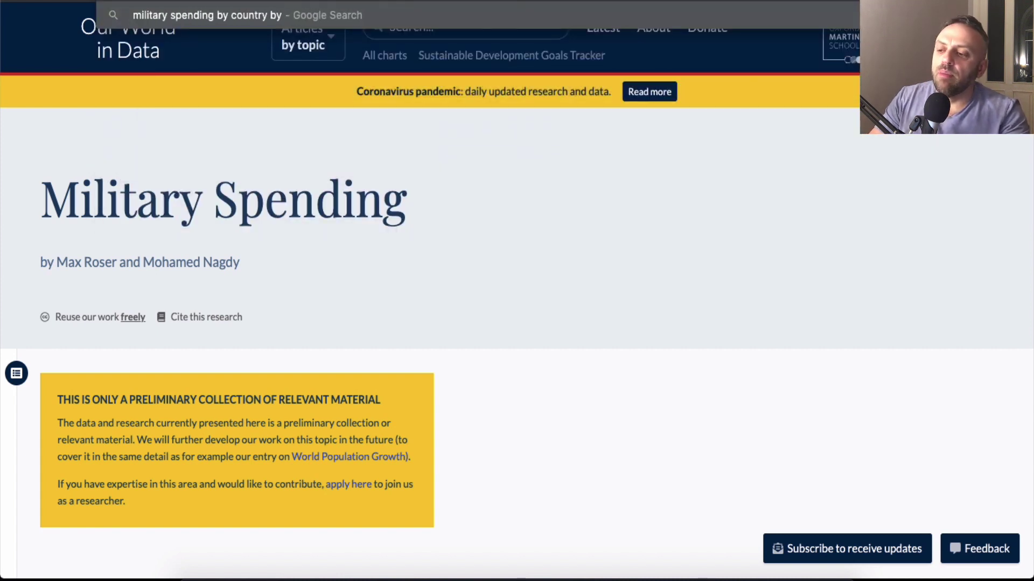
{"action": "type", "text": "year"}
{"action": "key", "text": "Return"}
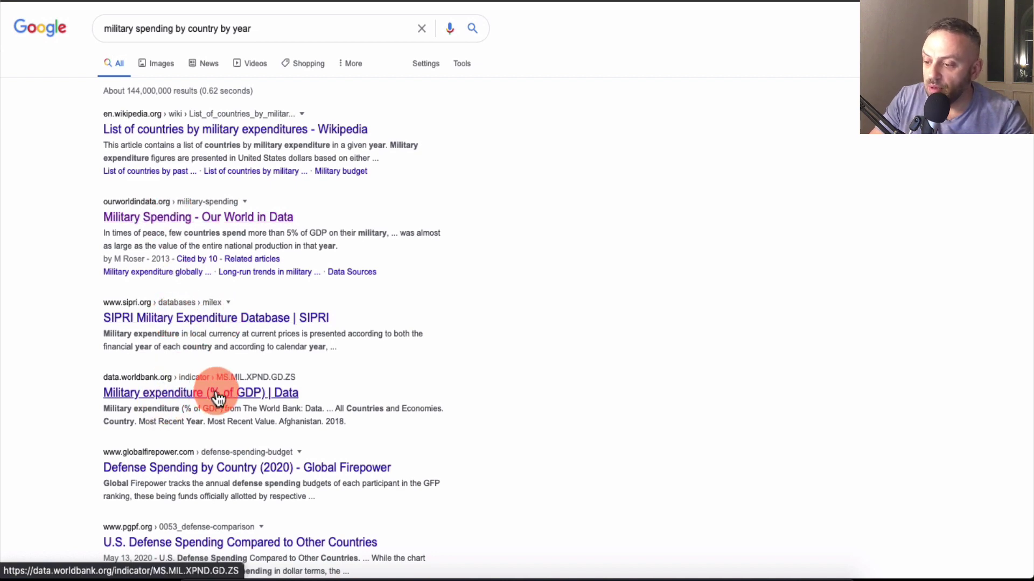
Step: Look through the web and video search results for possible military spending data sources
{"action": "scroll", "coordinate": [217, 399], "scroll_direction": "down", "scroll_amount": 4}
{"action": "scroll", "coordinate": [196, 415], "scroll_direction": "up", "scroll_amount": 4}
{"action": "scroll", "coordinate": [211, 229], "scroll_direction": "down", "scroll_amount": 7}
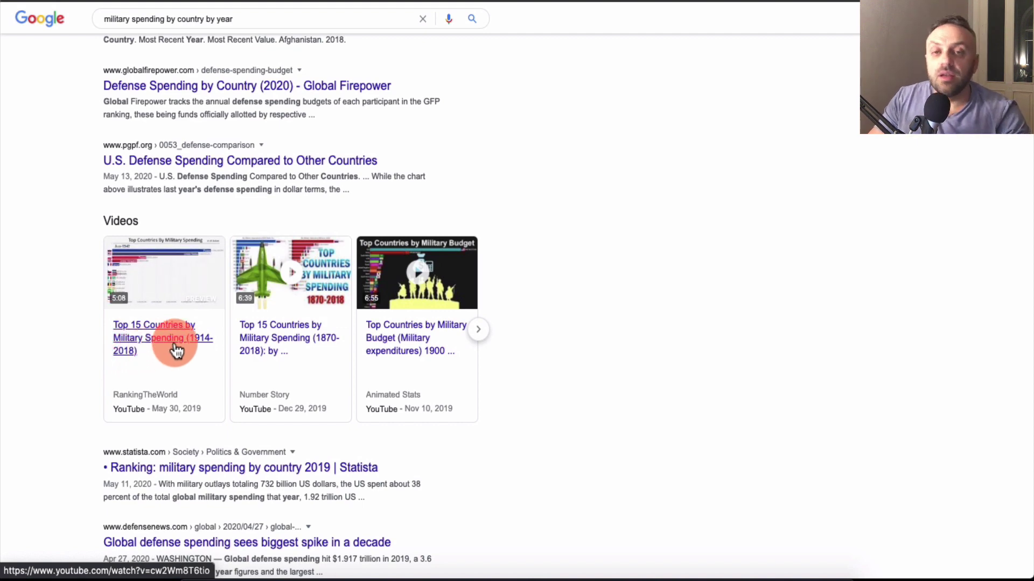
{"action": "scroll", "coordinate": [176, 350], "scroll_direction": "up", "scroll_amount": 7}
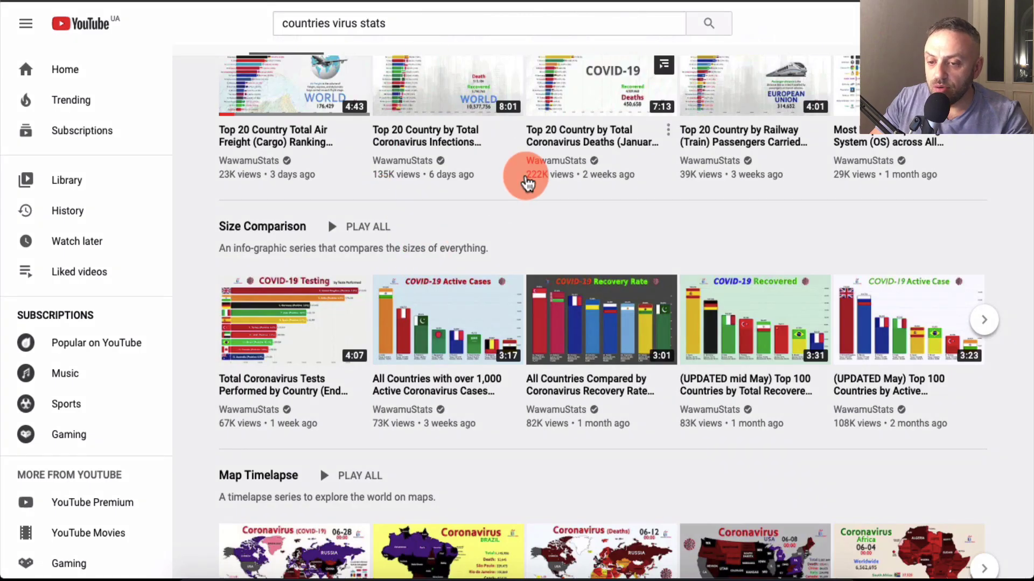
Step: Switch to the WawamuStats YouTube channel, list its uploads sorted by most popular and look through them
{"action": "scroll", "coordinate": [526, 179], "scroll_direction": "up", "scroll_amount": 10}
{"action": "left_click", "coordinate": [367, 293]}
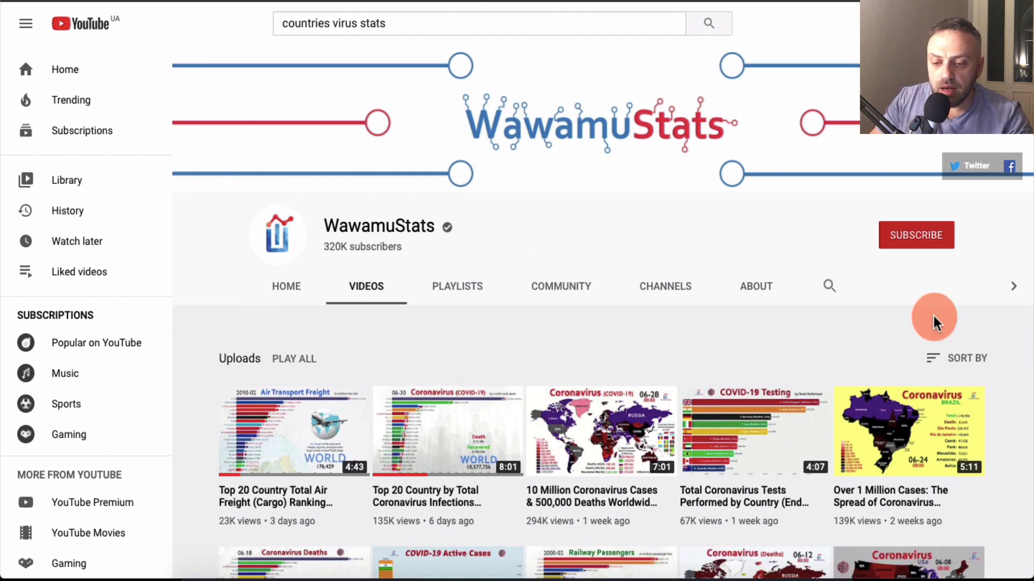
{"action": "left_click", "coordinate": [964, 359]}
{"action": "left_click", "coordinate": [935, 403]}
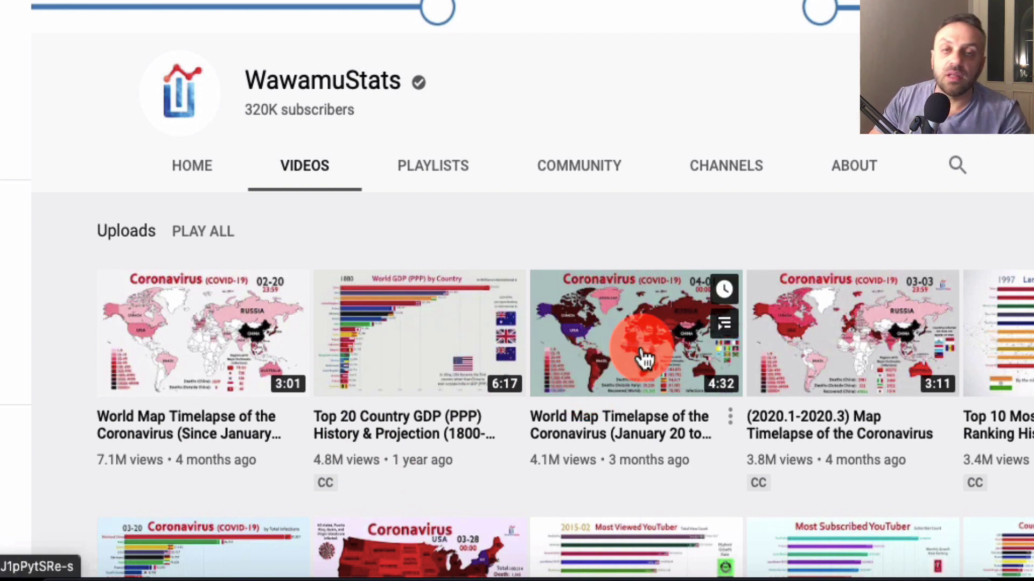
{"action": "scroll", "coordinate": [643, 355], "scroll_direction": "down", "scroll_amount": 3}
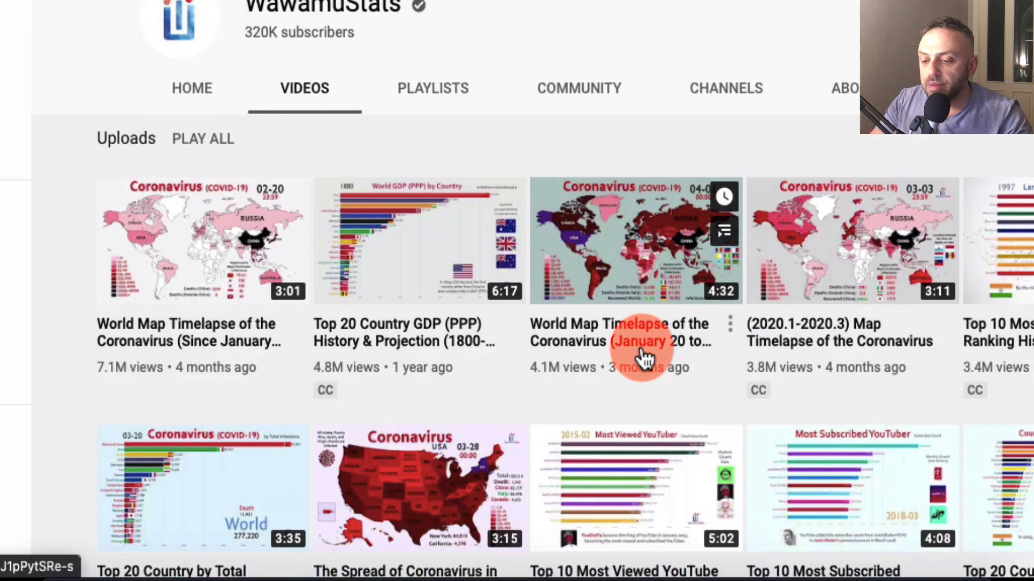
{"action": "scroll", "coordinate": [644, 355], "scroll_direction": "up", "scroll_amount": 3}
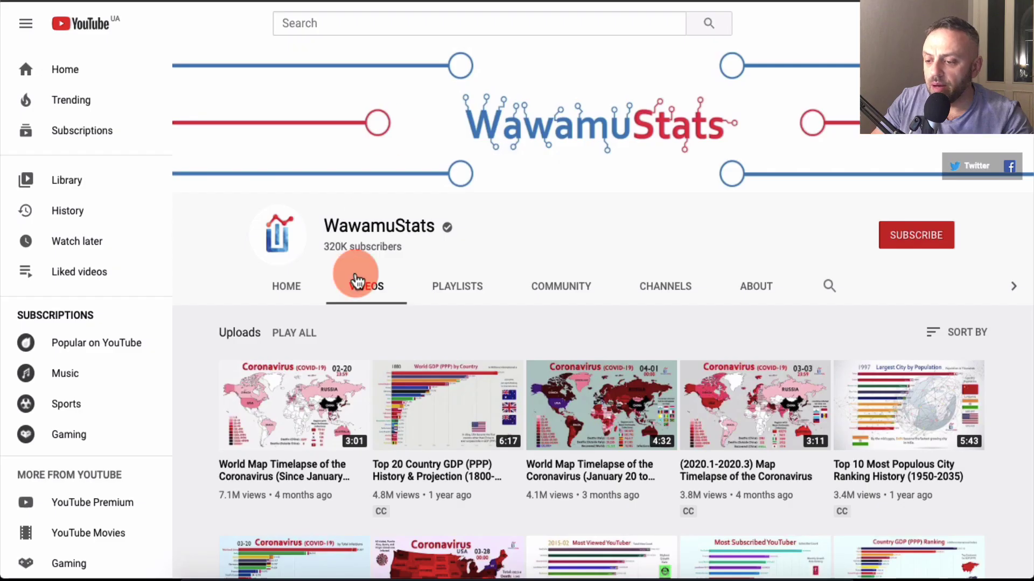
Step: Open the "World Map Timelapse of the Coronavirus (Since January 2020)" video and read its expanded description
{"action": "scroll", "coordinate": [353, 272], "scroll_direction": "down", "scroll_amount": 3}
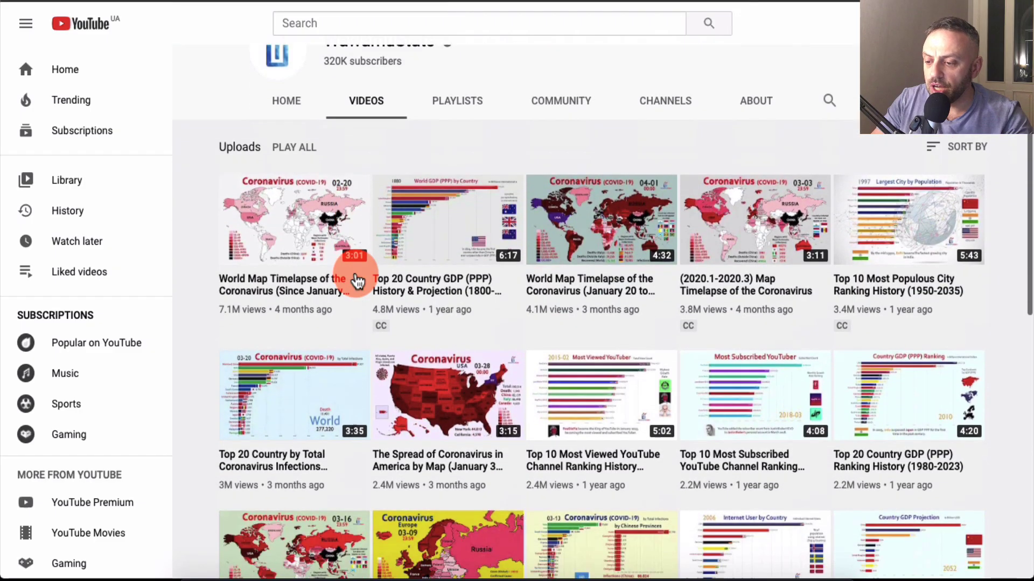
{"action": "left_click", "coordinate": [312, 229]}
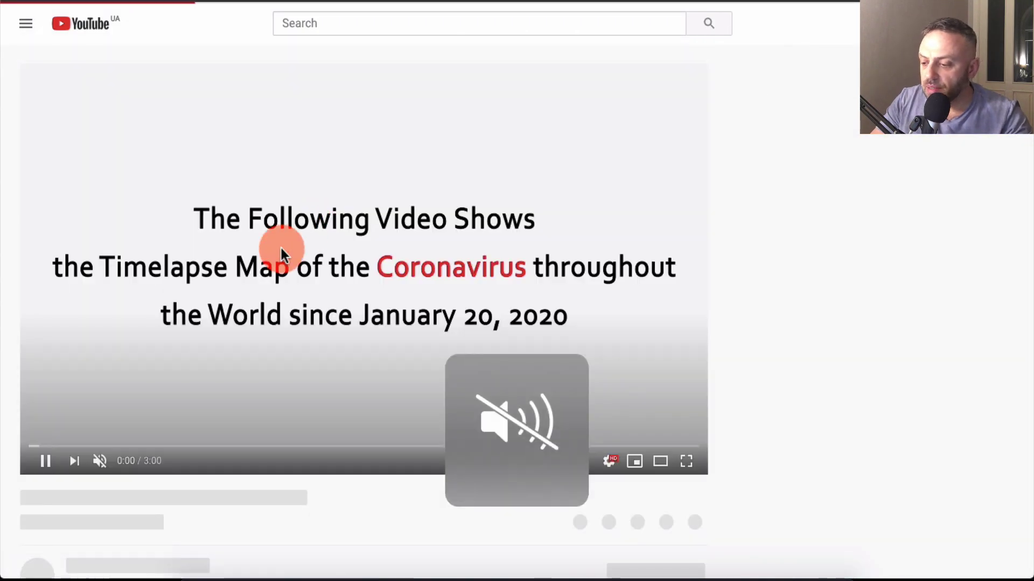
{"action": "left_click", "coordinate": [284, 361]}
{"action": "scroll", "coordinate": [293, 360], "scroll_direction": "down", "scroll_amount": 6}
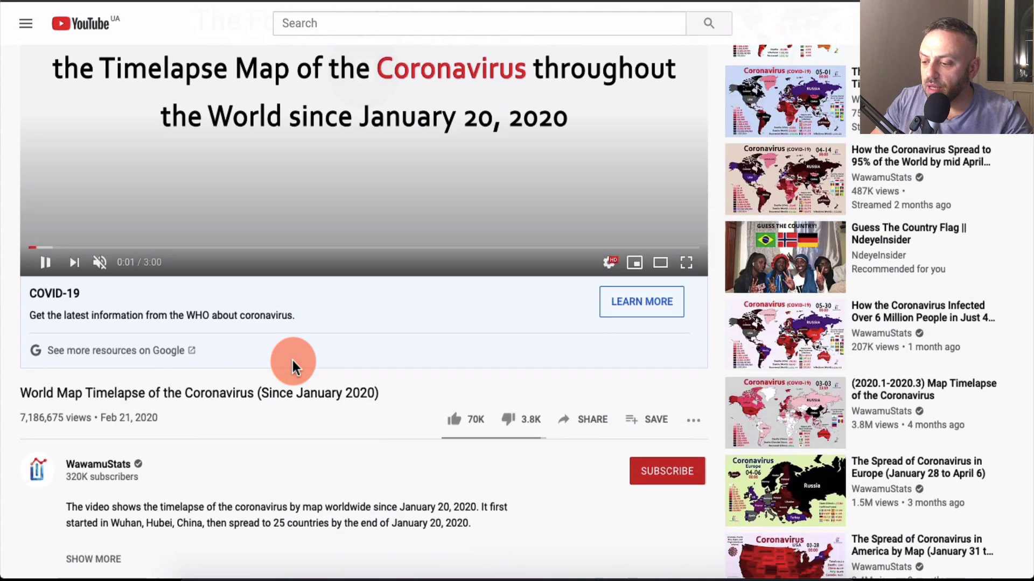
{"action": "left_click", "coordinate": [101, 455]}
{"action": "scroll", "coordinate": [212, 431], "scroll_direction": "down", "scroll_amount": 3}
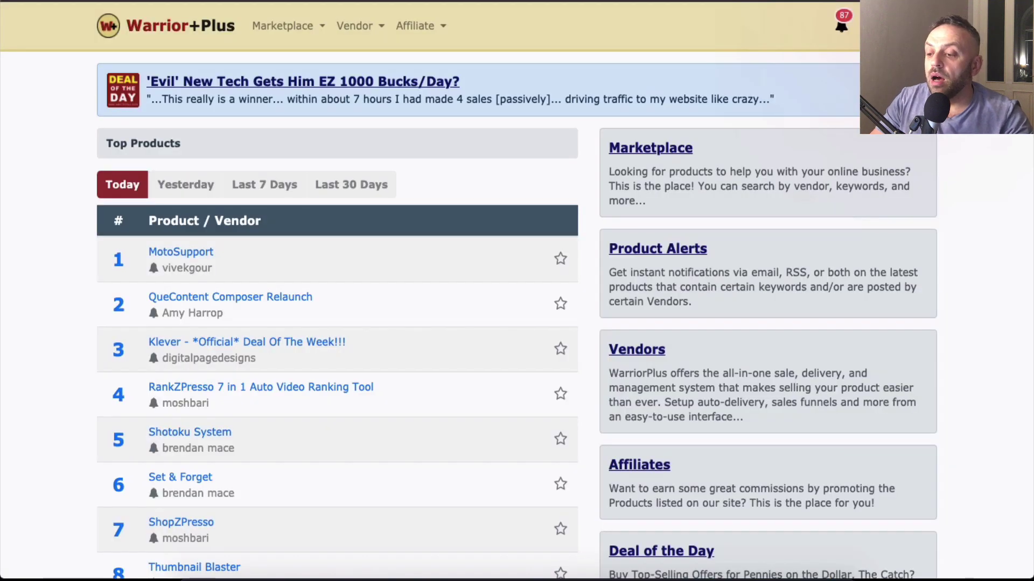
Step: Switch to WarriorPlus, search the affiliate offers for "yt sup" and look through the matching offers
{"action": "left_click", "coordinate": [204, 266]}
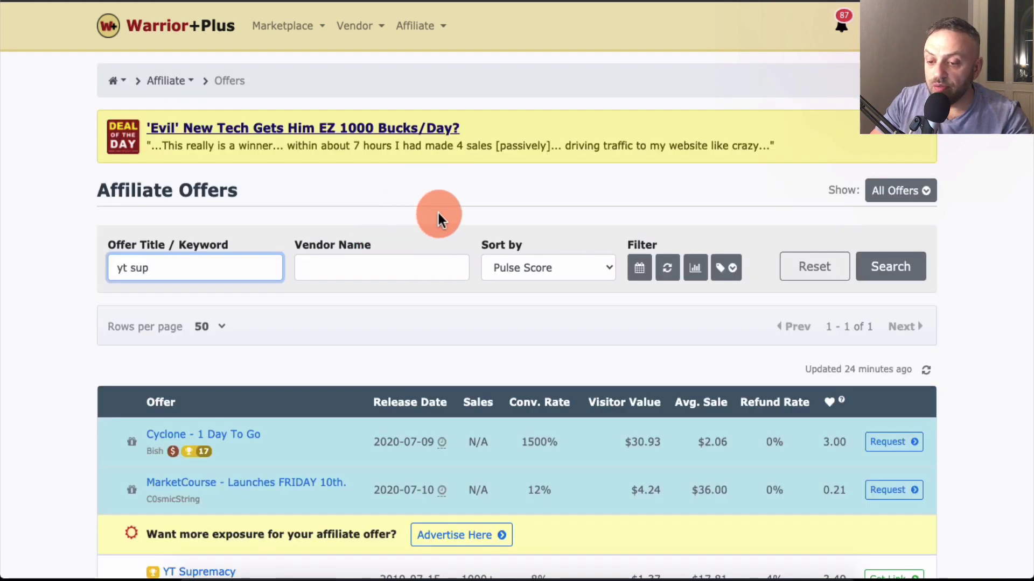
{"action": "left_click", "coordinate": [431, 377]}
{"action": "scroll", "coordinate": [431, 377], "scroll_direction": "down", "scroll_amount": 3}
{"action": "scroll", "coordinate": [429, 373], "scroll_direction": "up", "scroll_amount": 3}
{"action": "left_click", "coordinate": [128, 269]}
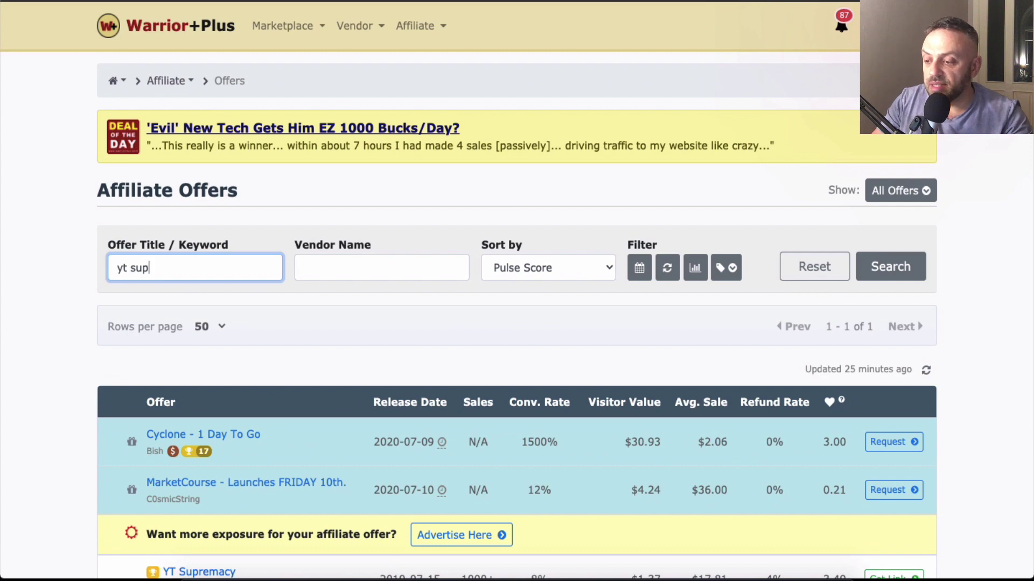
{"action": "key", "text": "Return"}
{"action": "left_click", "coordinate": [289, 356]}
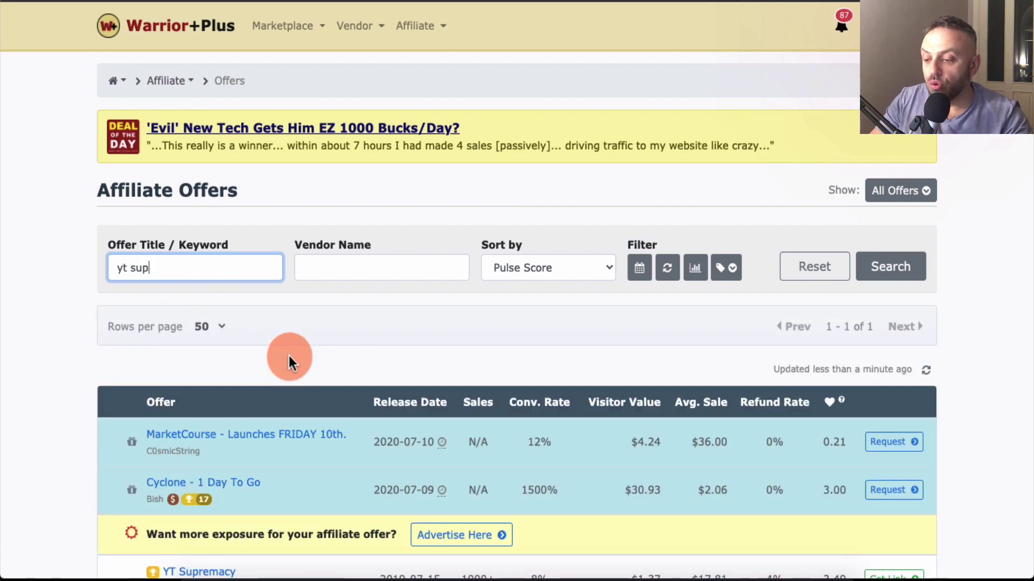
{"action": "scroll", "coordinate": [289, 356], "scroll_direction": "down", "scroll_amount": 3}
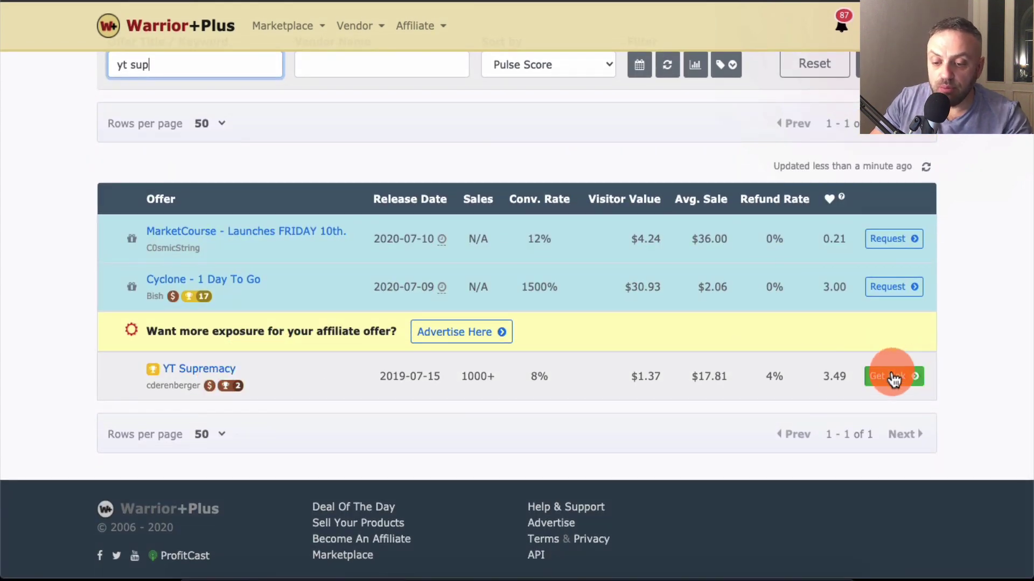
Step: View the affiliate link details of the YT Supremacy offer, highlight the link and close the details
{"action": "left_click", "coordinate": [892, 377]}
{"action": "left_click", "coordinate": [897, 288]}
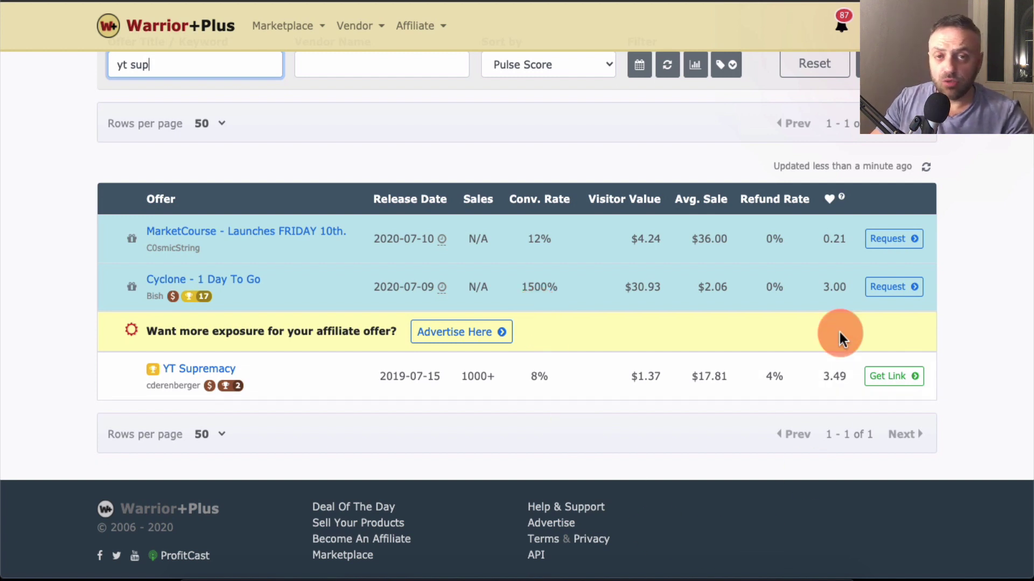
{"action": "left_click", "coordinate": [899, 379]}
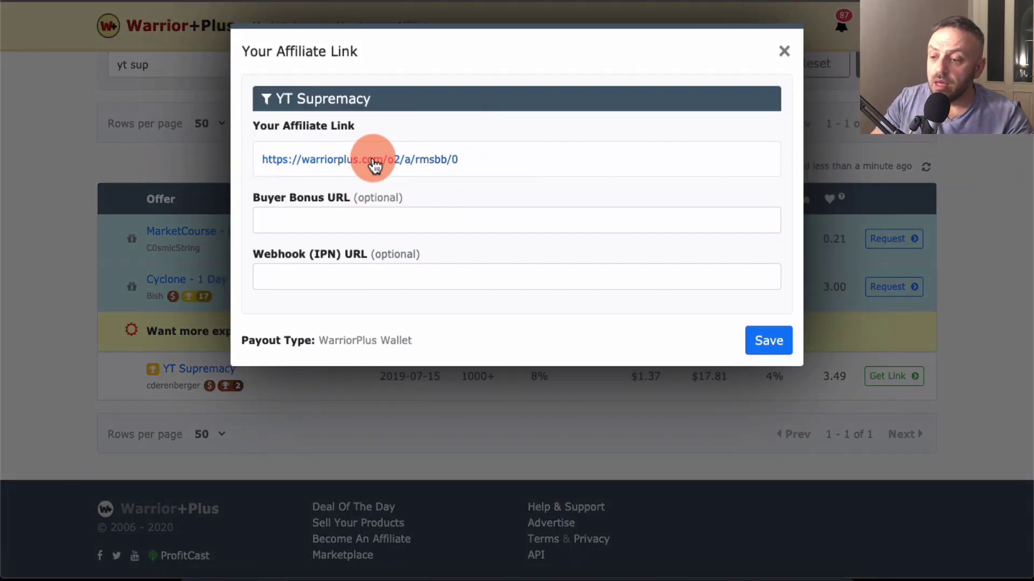
{"action": "left_click_drag", "start_coordinate": [464, 156], "coordinate": [261, 159]}
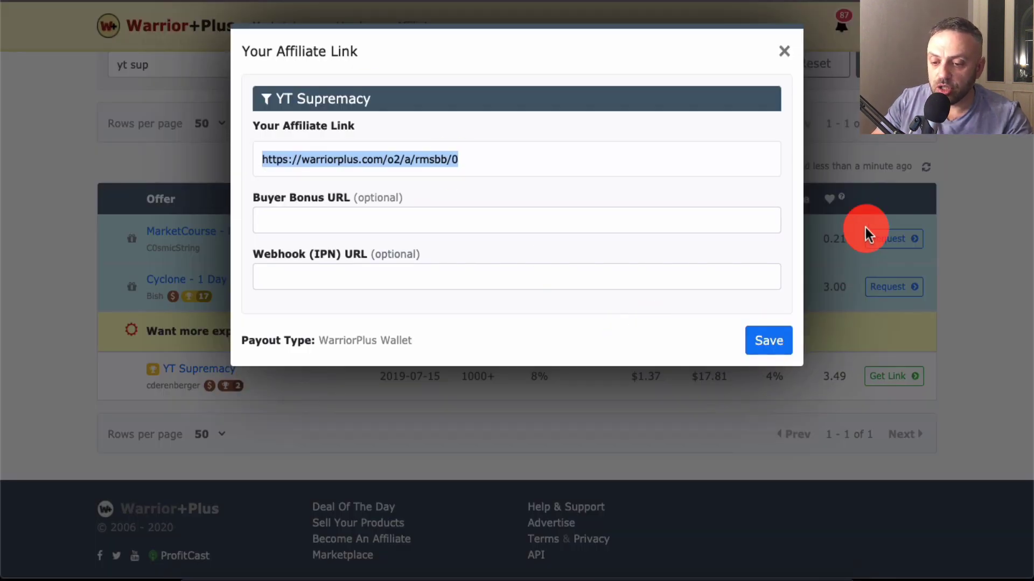
{"action": "left_click", "coordinate": [865, 228]}
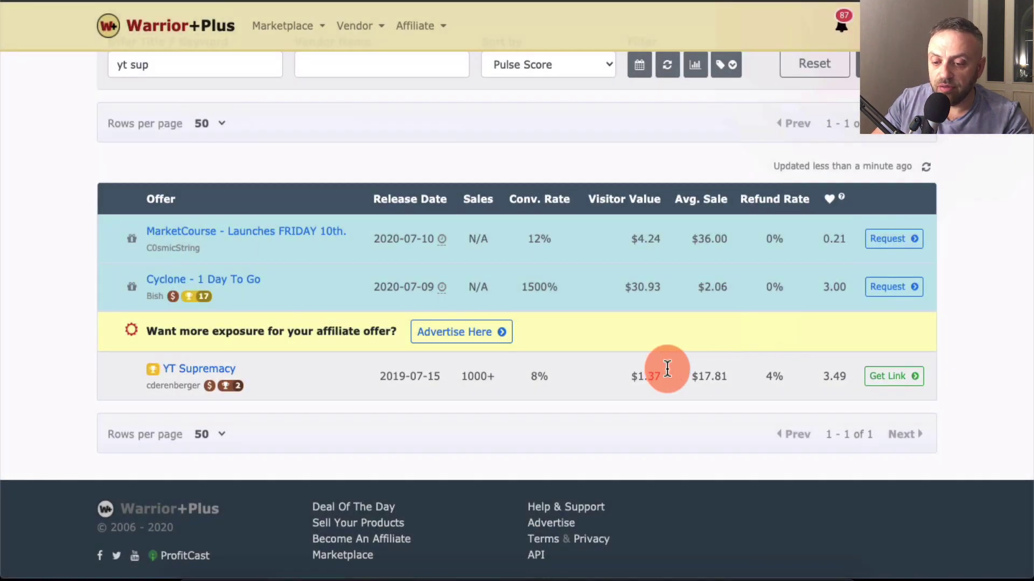
Step: Open the YT Supremacy offer page and view its list of products with prices and commissions
{"action": "left_click", "coordinate": [228, 376]}
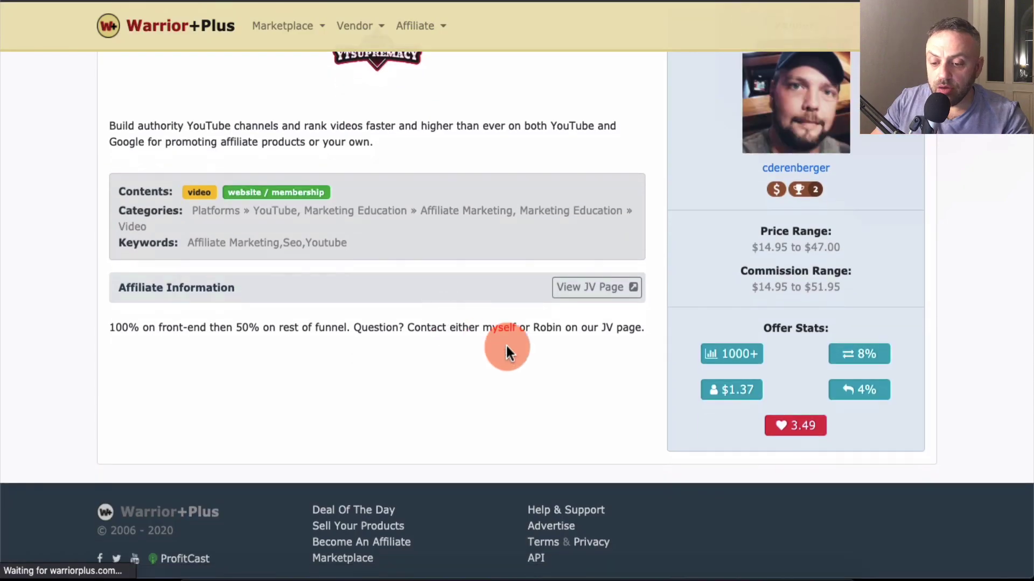
{"action": "scroll", "coordinate": [518, 314], "scroll_direction": "up", "scroll_amount": 4}
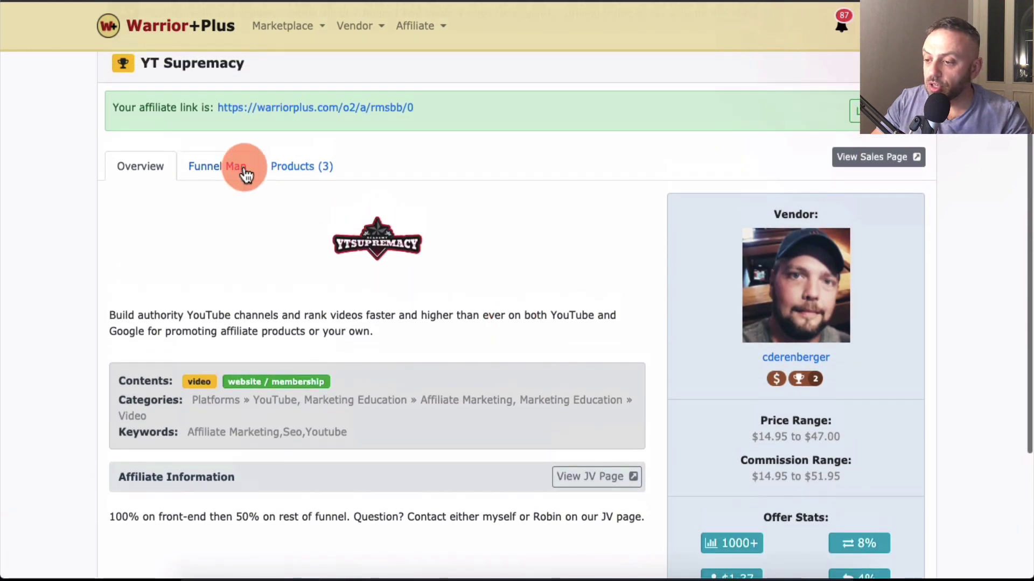
{"action": "left_click", "coordinate": [300, 171]}
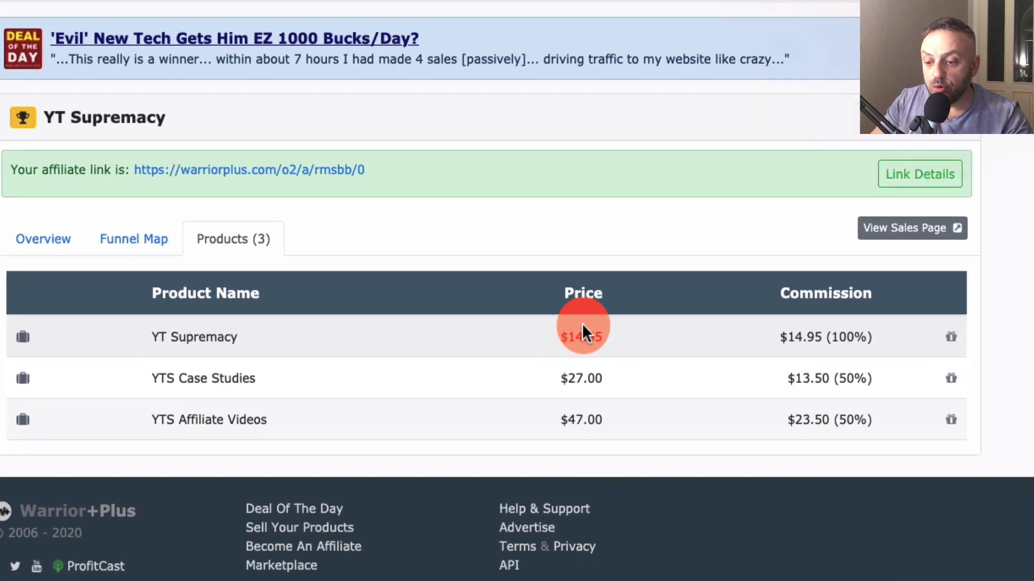